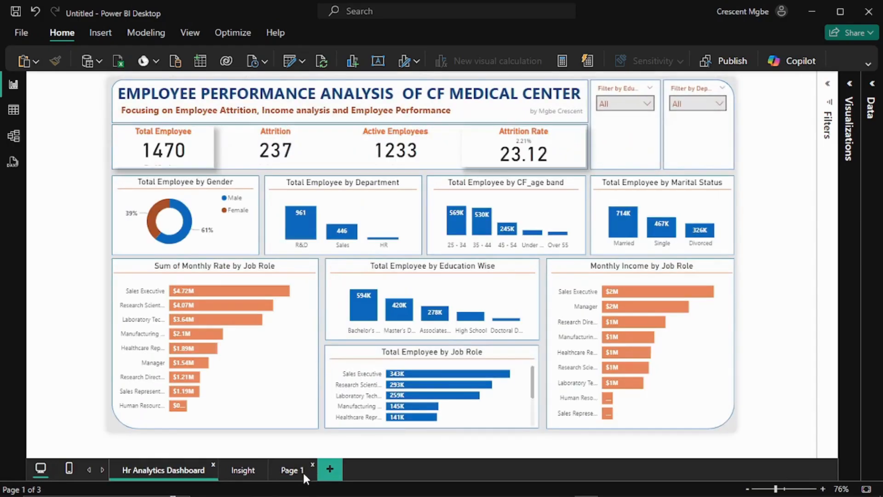
Switch to Page 1, which holds the Total Monthly Income by Job Role chart
click(295, 473)
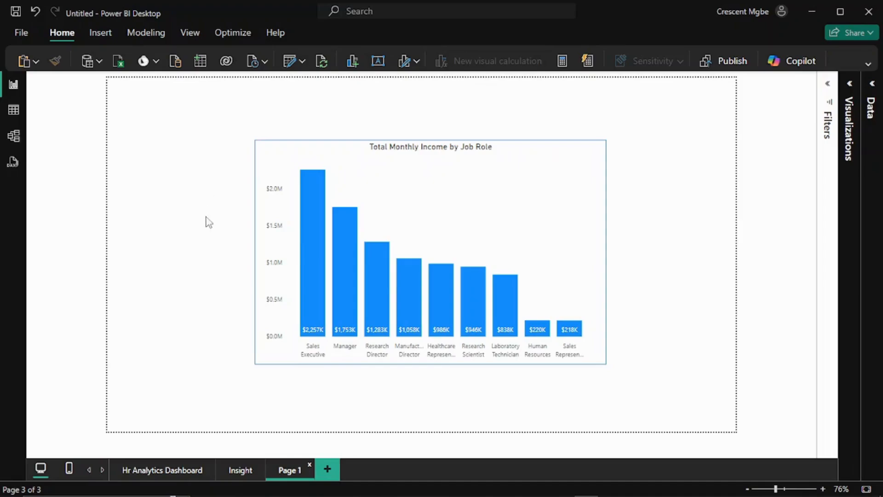
Save the untitled report as 'Hr Analytics Report' in the Documents folder
click(15, 12)
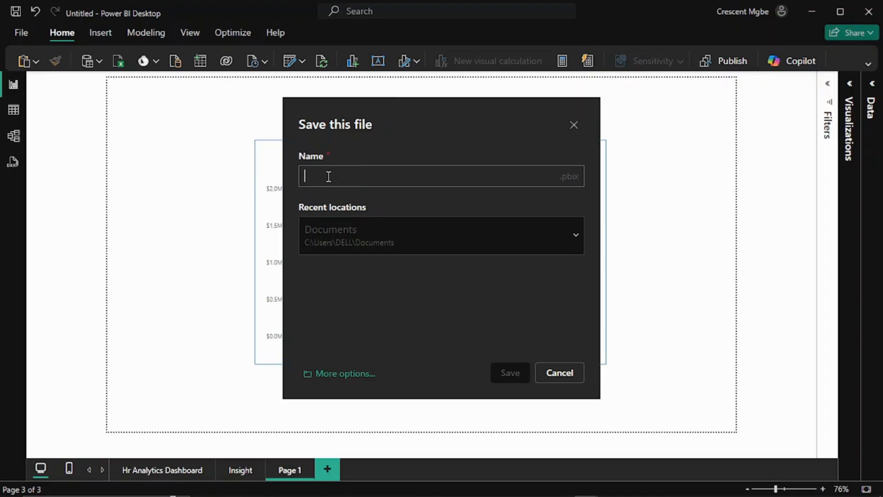
text(Hr Analytics Report)
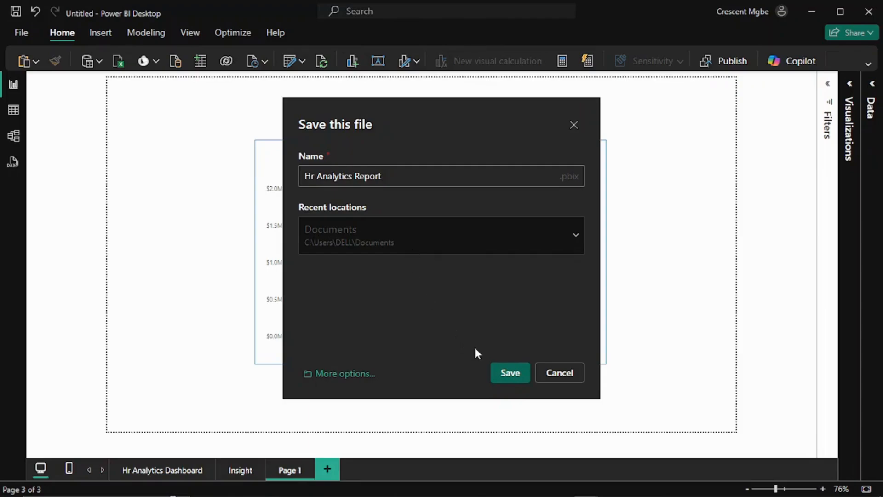
click(511, 374)
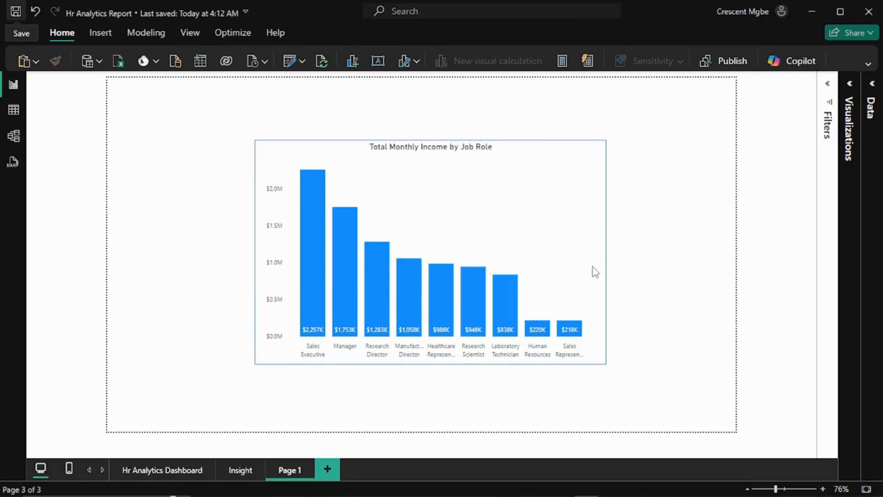
Browse to C:\Users\DELL\Documents in File Explorer and reopen Hr Analytics Report.pbix
mouse_move(444, 494)
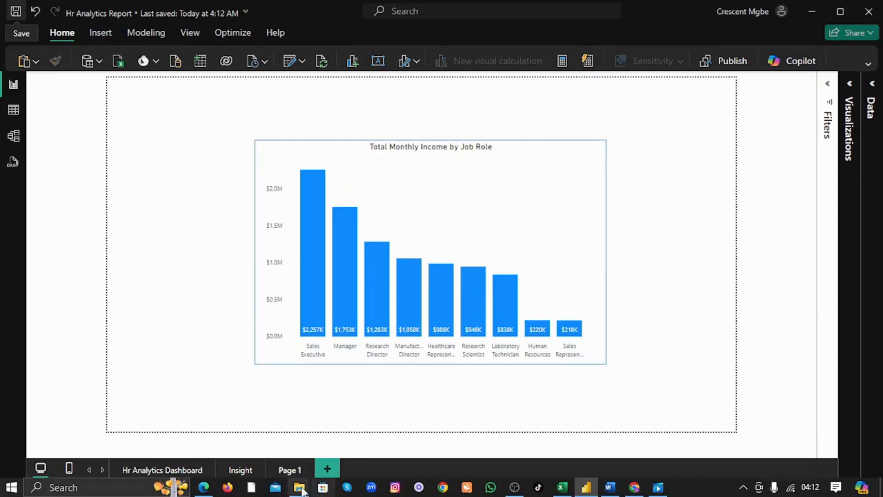
mouse_move(299, 487)
click(274, 434)
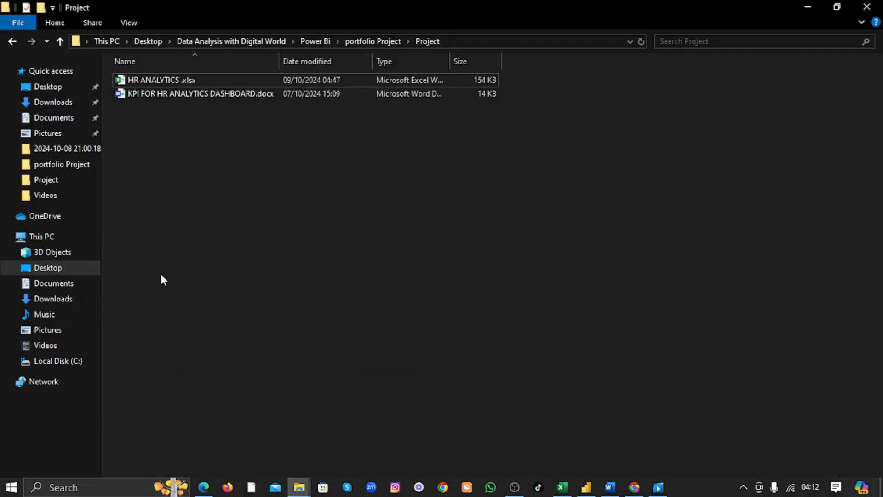
click(66, 362)
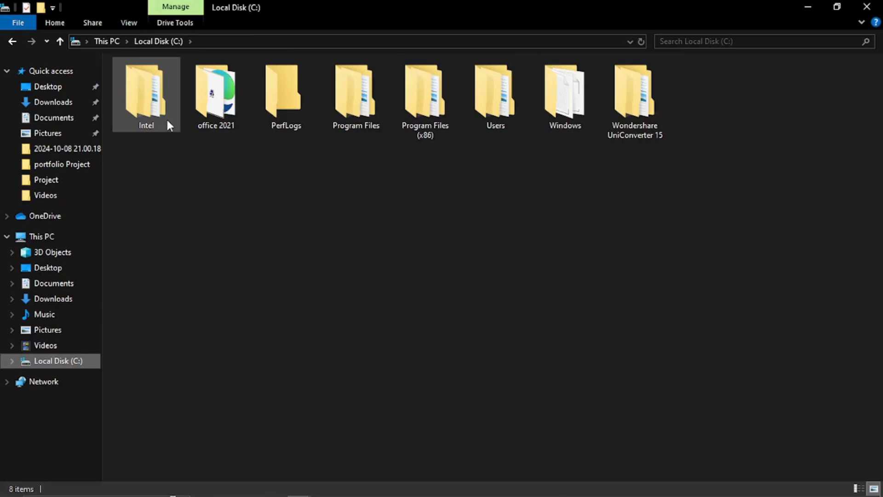
double_click(500, 112)
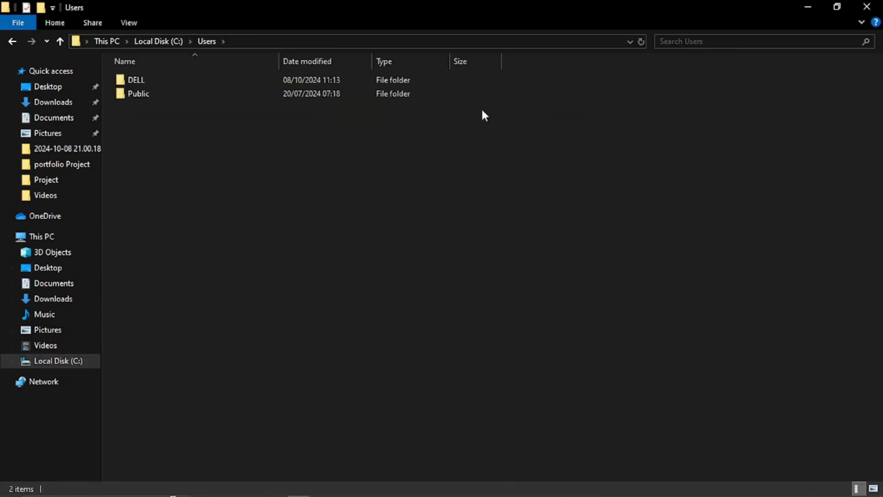
double_click(148, 80)
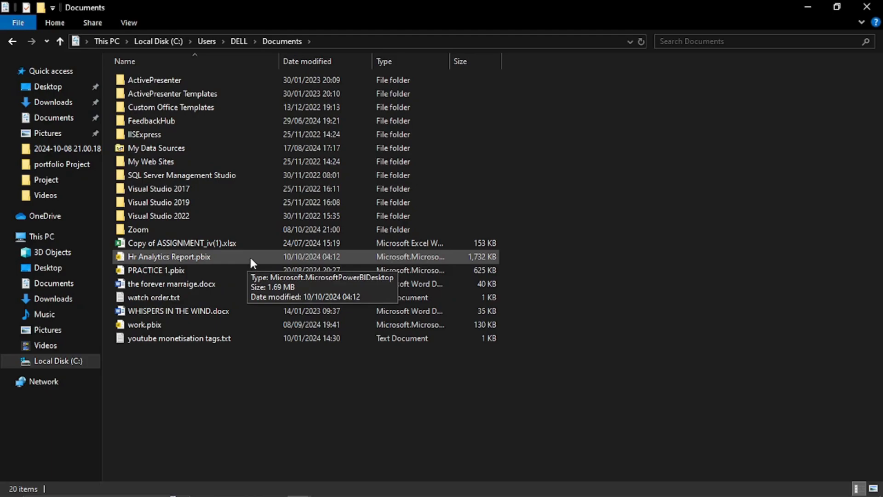
double_click(249, 256)
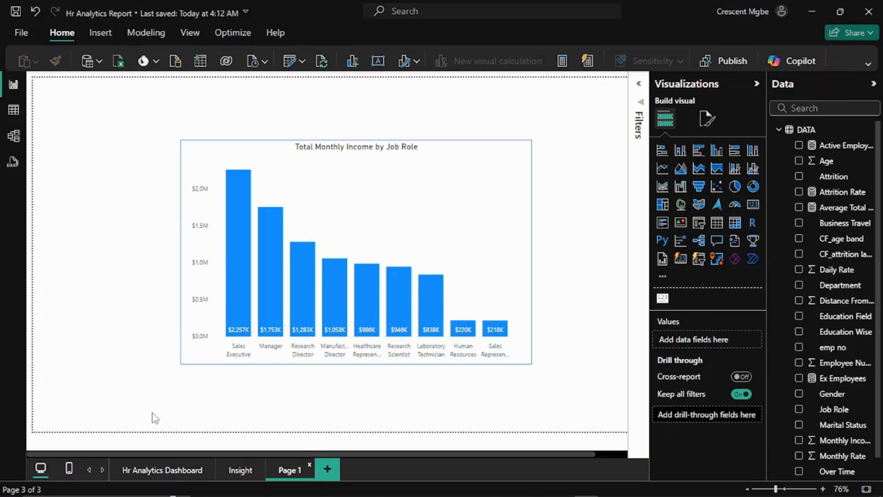
Look through the Hr Analytics Dashboard, Insight and Page 1 pages in turn
click(140, 470)
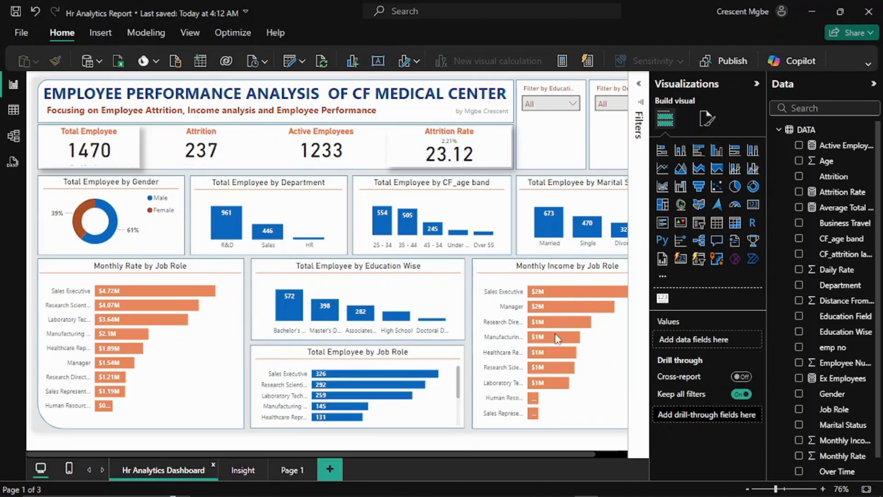
click(236, 469)
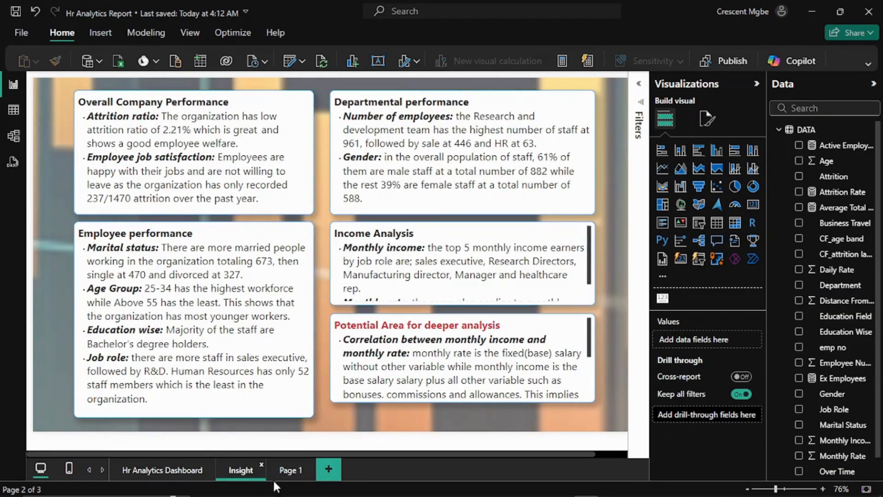
click(288, 472)
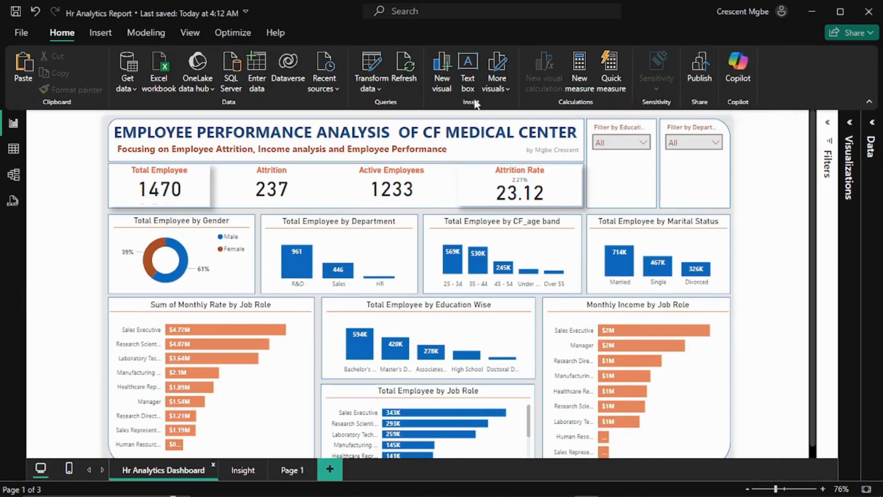
Start Publish to Power BI from the File menu's Publish options
click(15, 30)
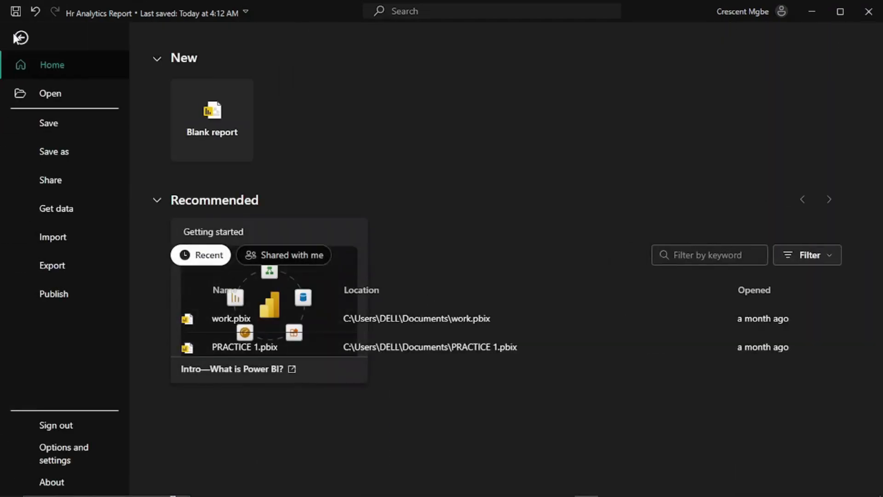
click(58, 293)
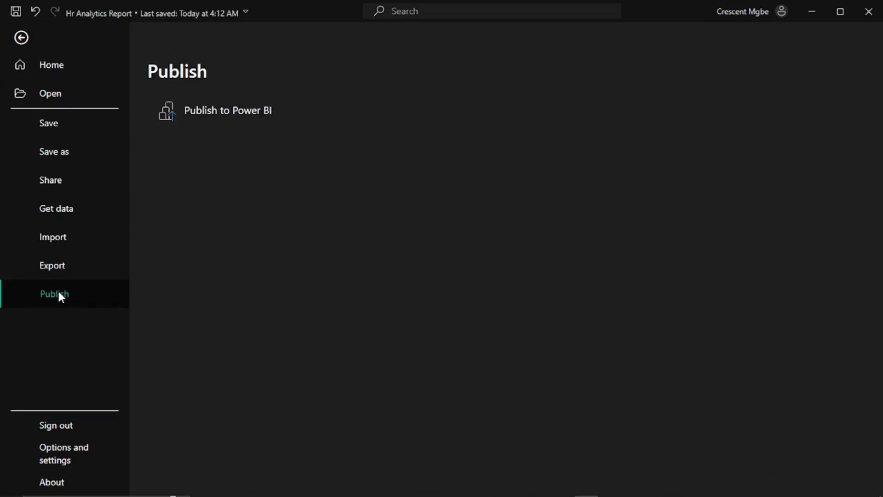
click(243, 110)
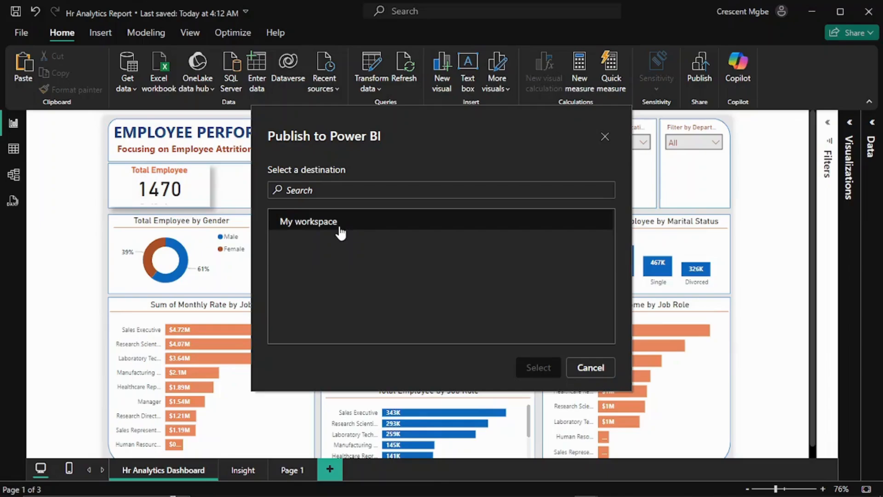
Publish the report to My workspace and open it in Power BI online
click(339, 225)
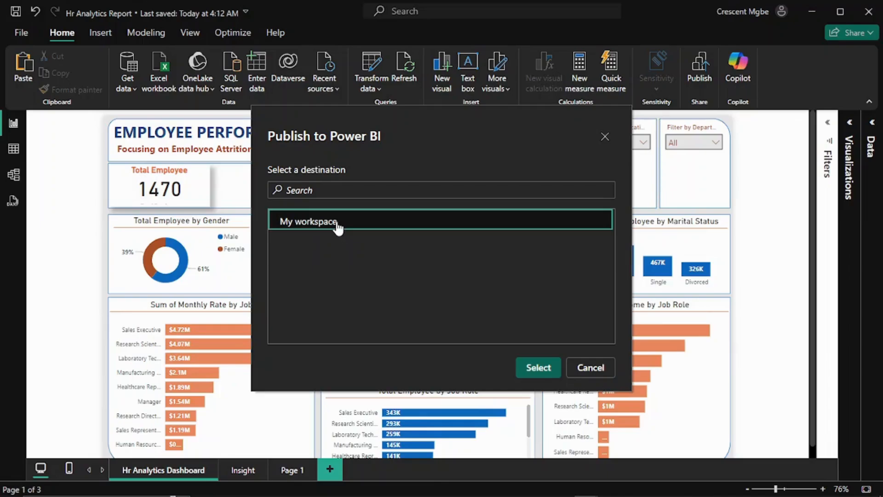
click(538, 371)
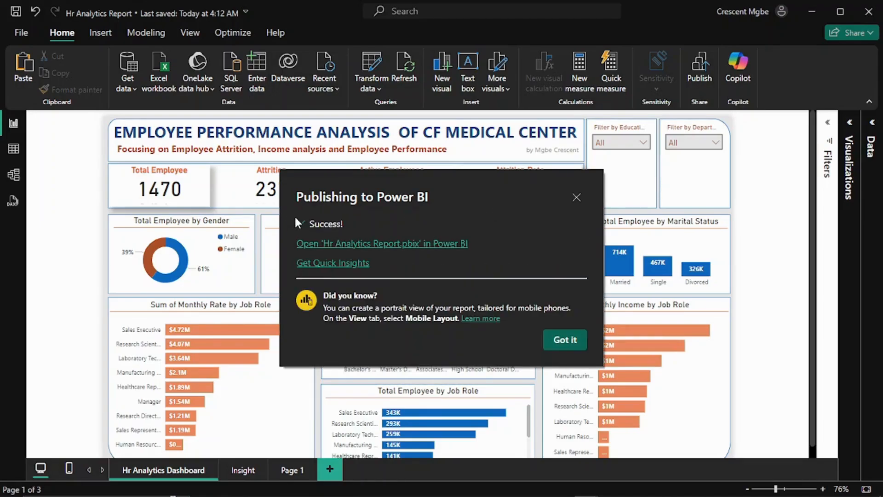
click(434, 246)
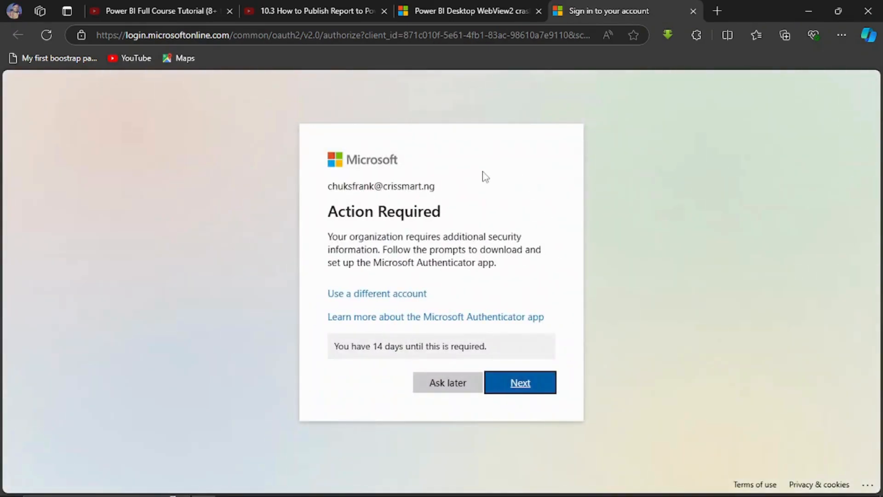
Sign in with the account password and dismiss Edge's save-password offer
drag(441, 188, 327, 187)
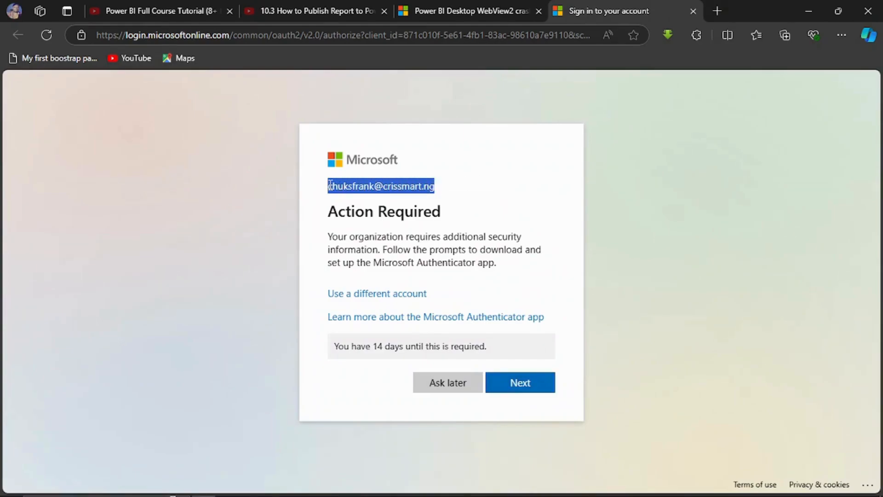
click(503, 182)
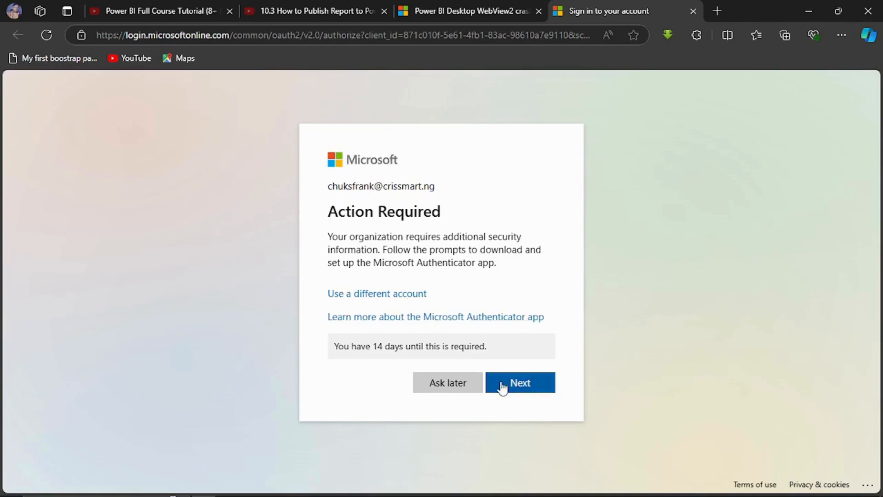
click(531, 389)
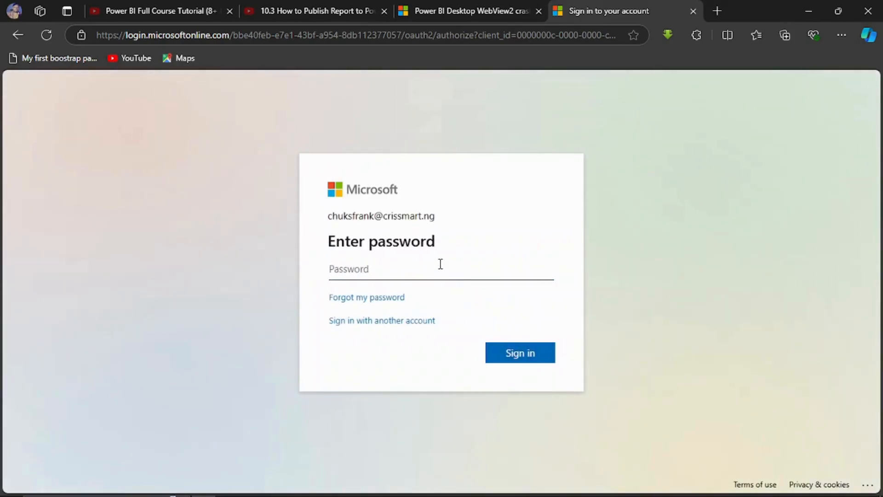
text(•••••)
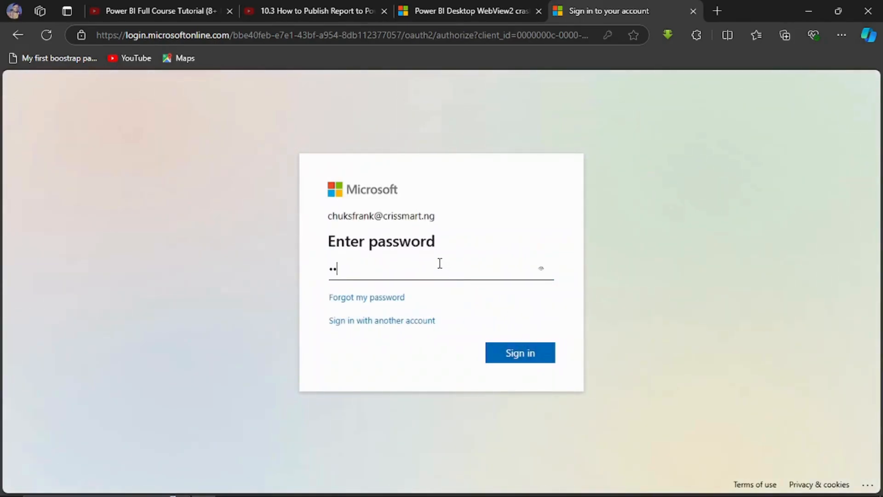
text(••••••••)
click(531, 353)
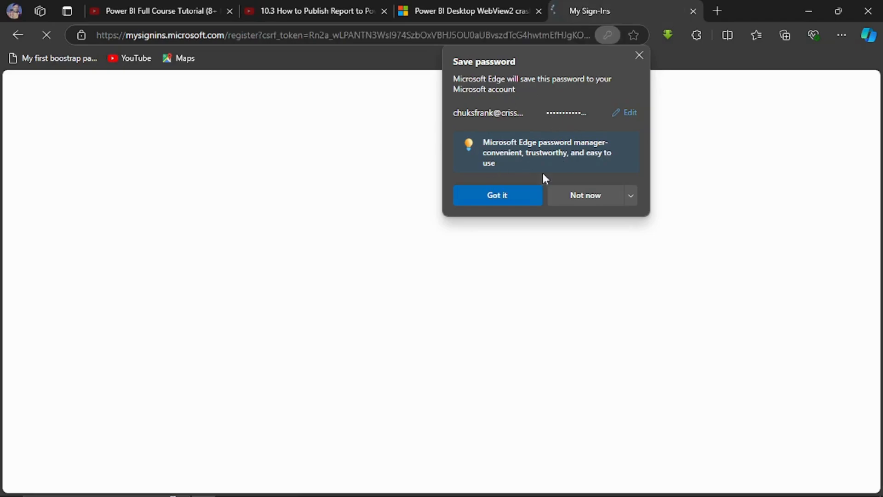
click(639, 56)
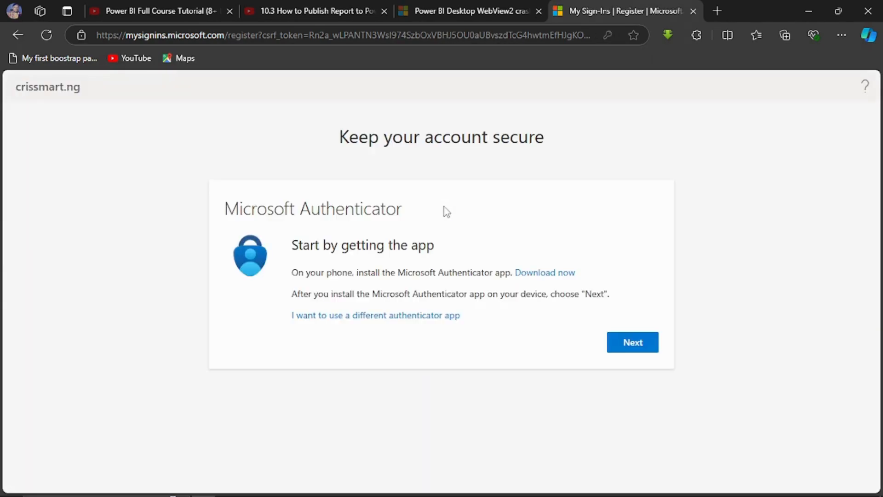
Register the authenticator app by scanning the QR code and entering the six-digit verification code
click(649, 346)
click(638, 349)
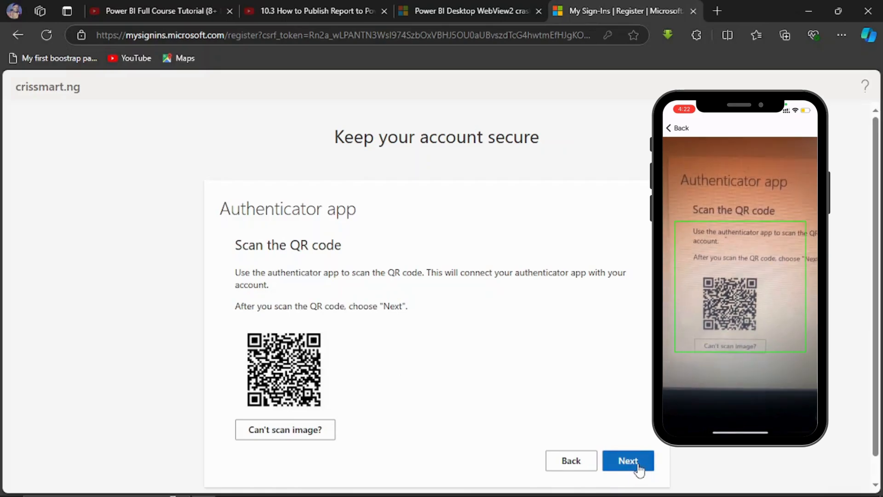
click(642, 467)
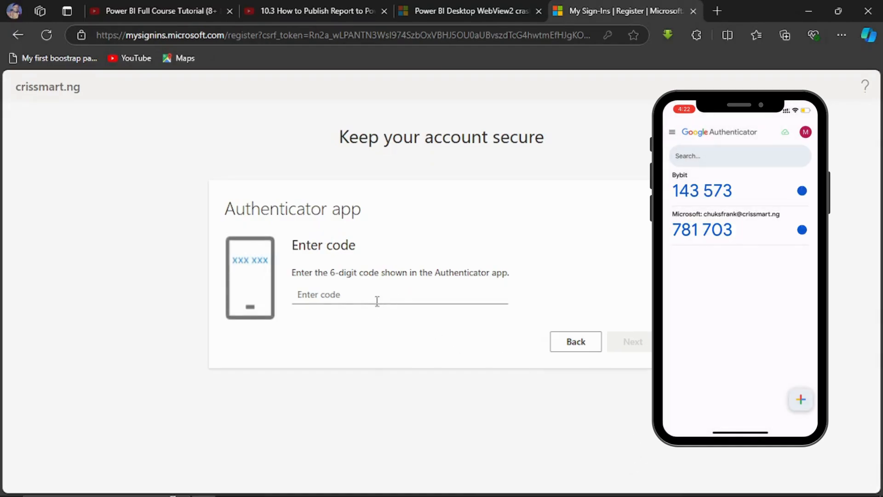
click(377, 299)
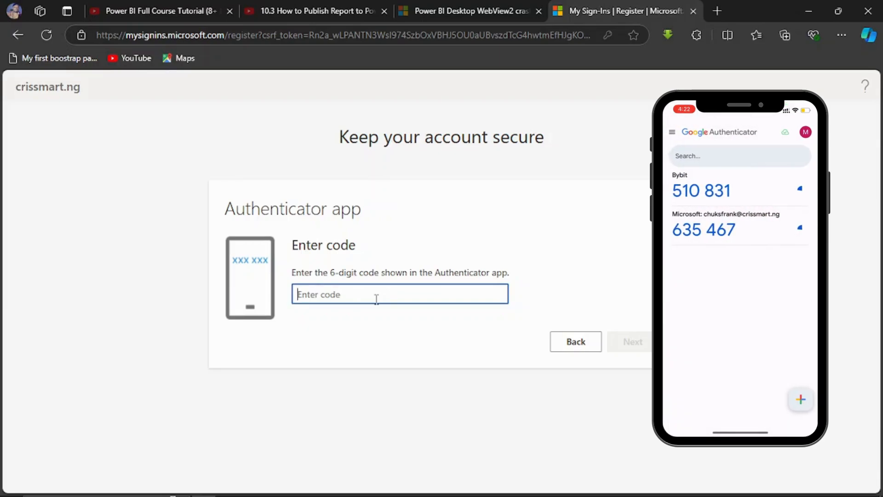
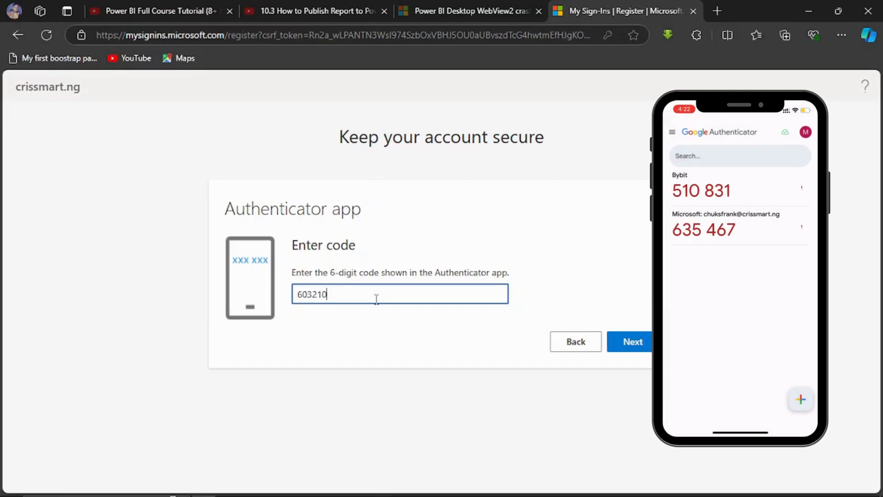
click(651, 340)
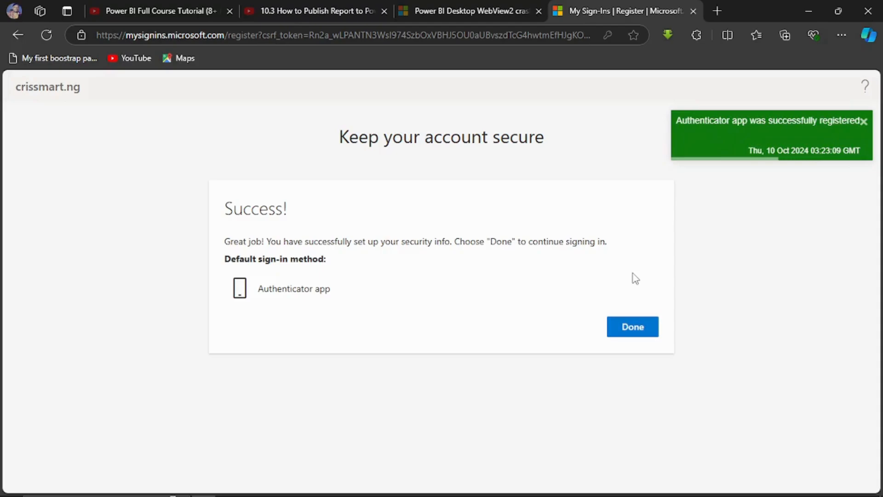
Finish security setup, then close the 'Use individual visual in PowerPoint' tip on the report
click(639, 328)
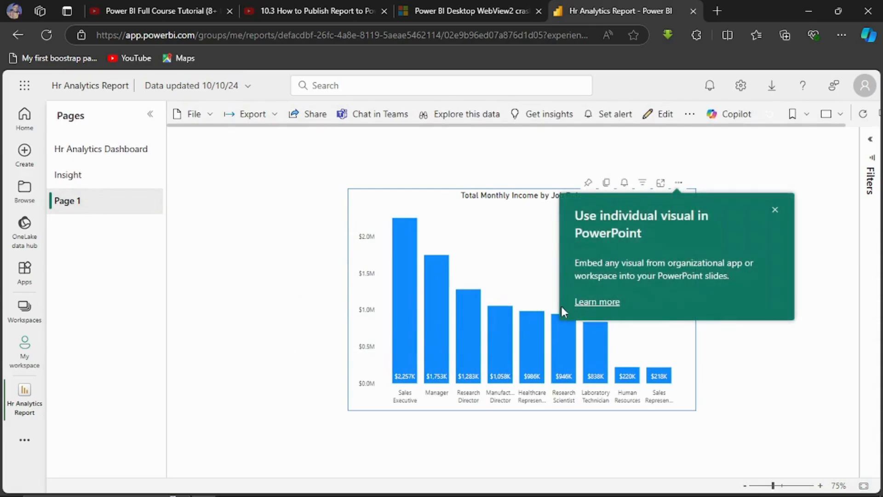
click(776, 212)
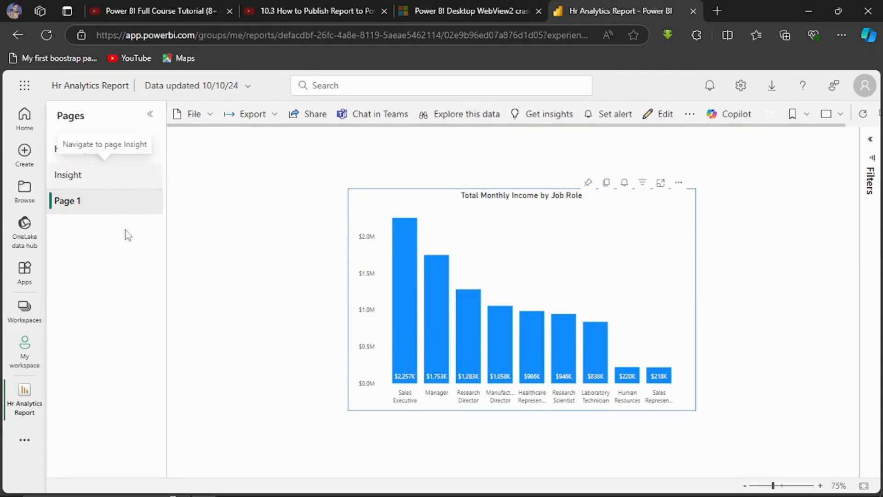
mouse_move(470, 493)
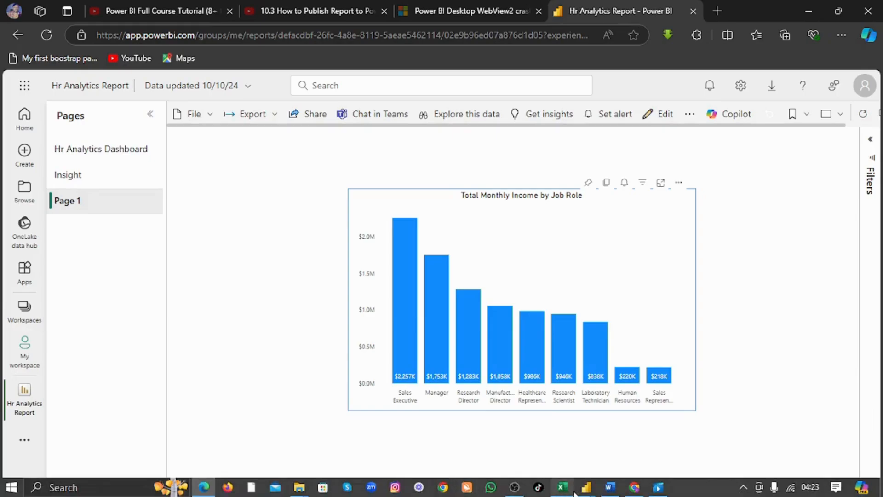
mouse_move(586, 494)
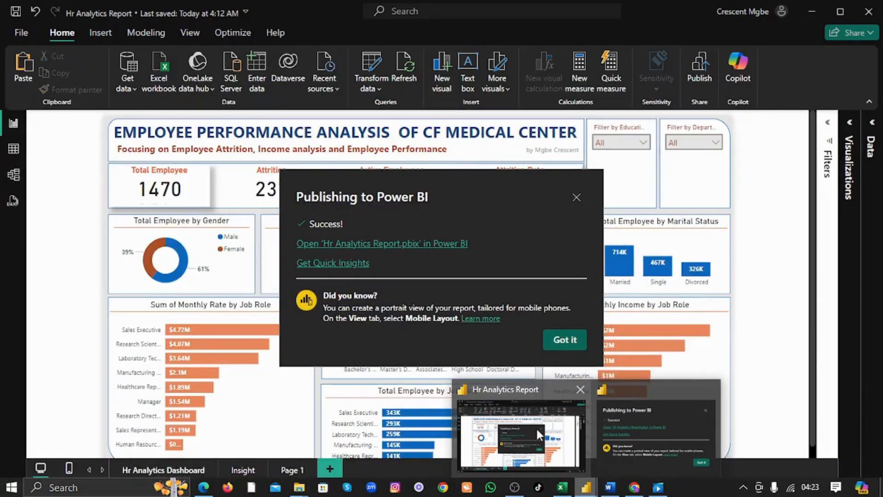
Close the Publishing to Power BI success dialog and the feedback prompt
click(537, 427)
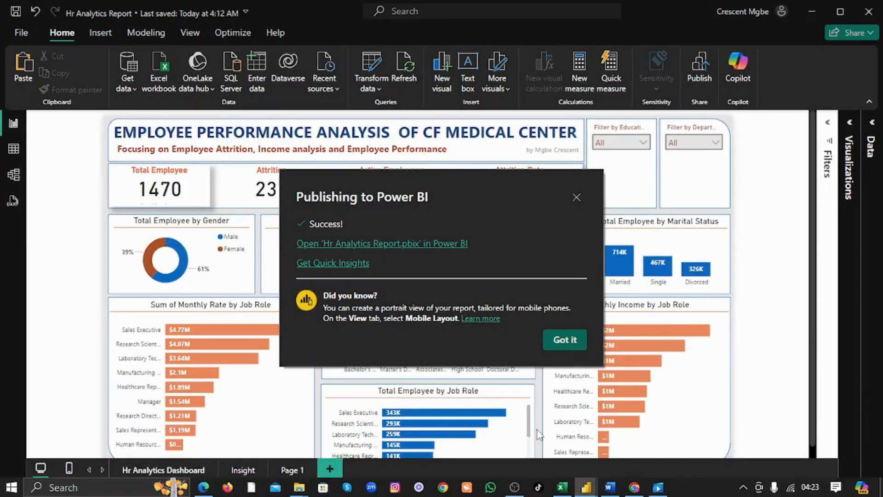
click(577, 197)
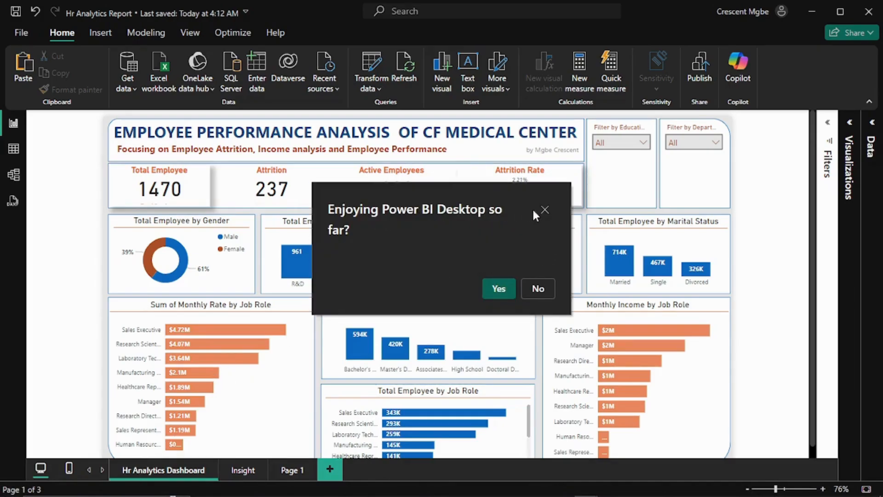
click(546, 210)
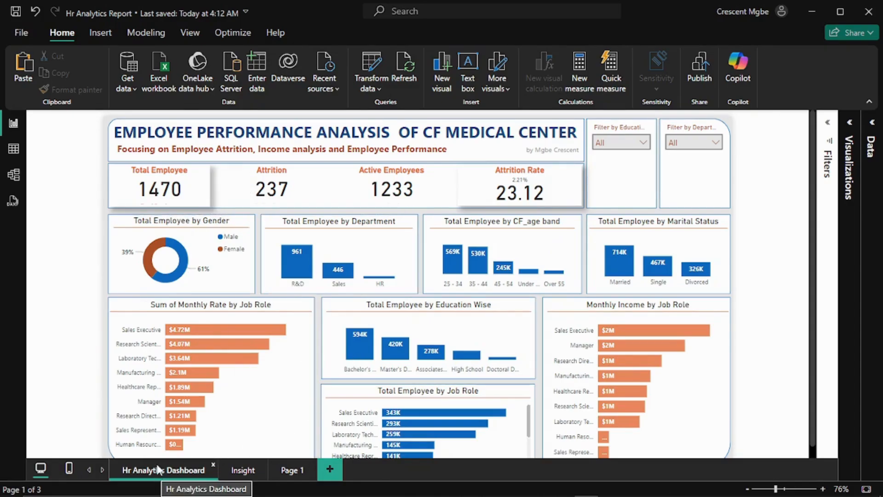
View the Insight and Page 1 pages, then return to the published report in Edge
scroll(645, 257, down, 1)
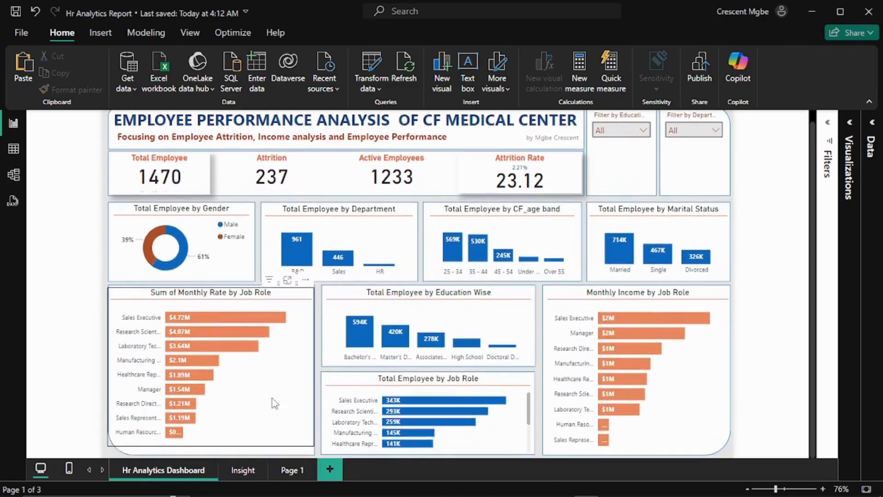
click(238, 468)
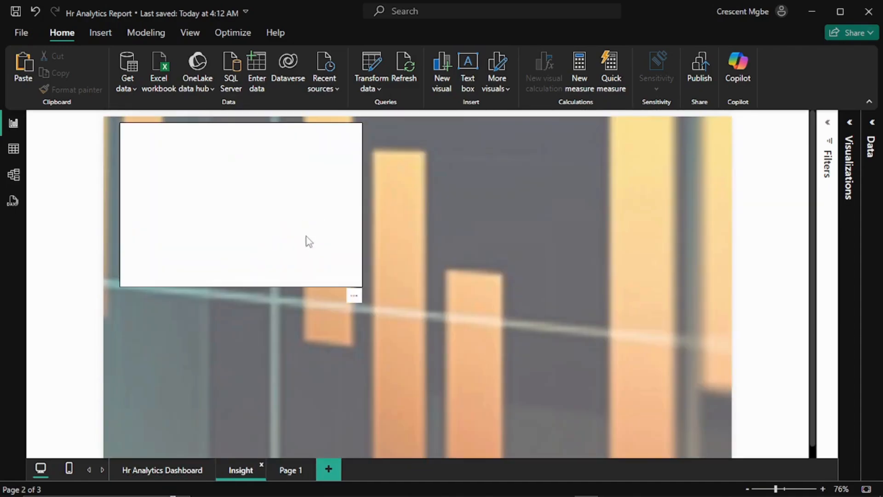
click(288, 470)
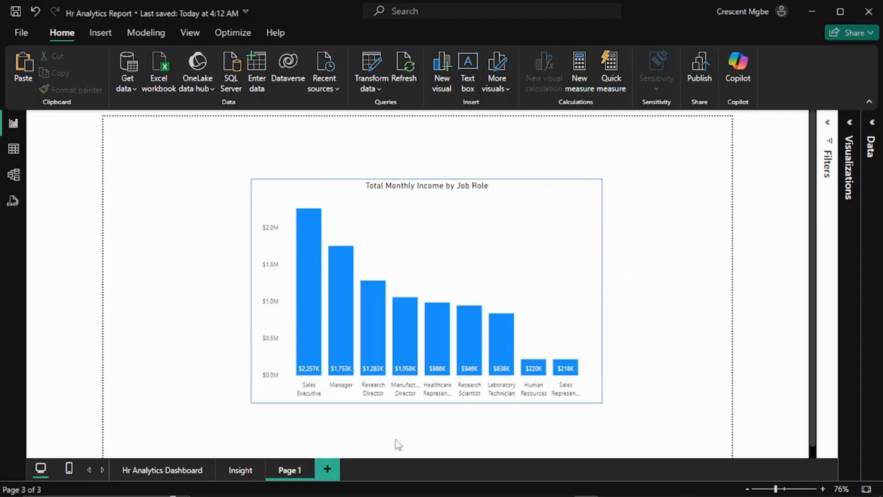
mouse_move(488, 495)
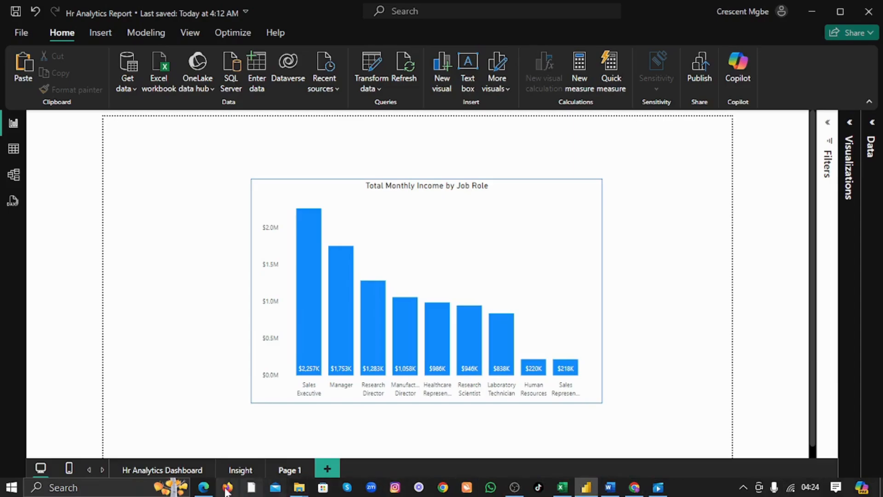
click(203, 488)
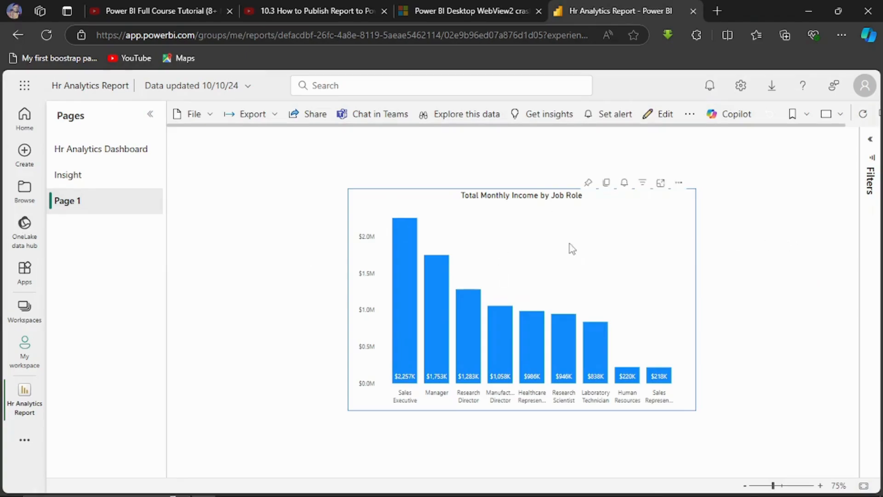
View the Insight and Hr Analytics Dashboard pages, then go to the Create page
click(105, 174)
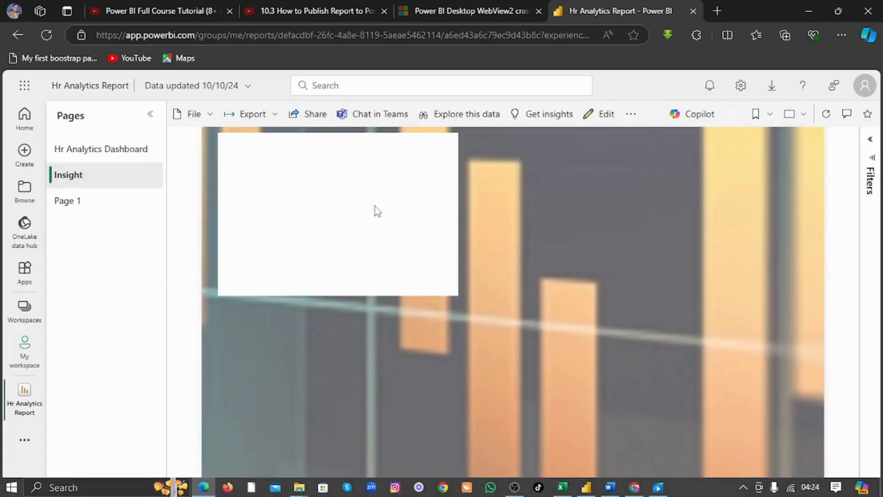
click(106, 155)
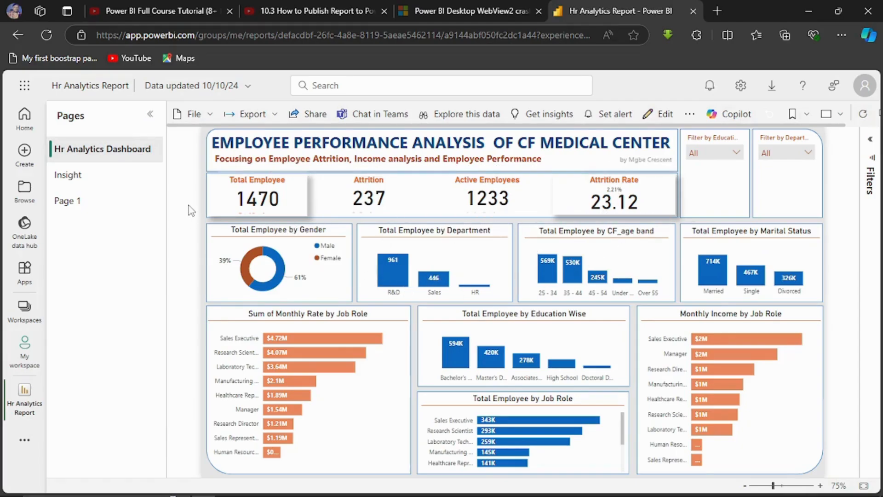
click(25, 160)
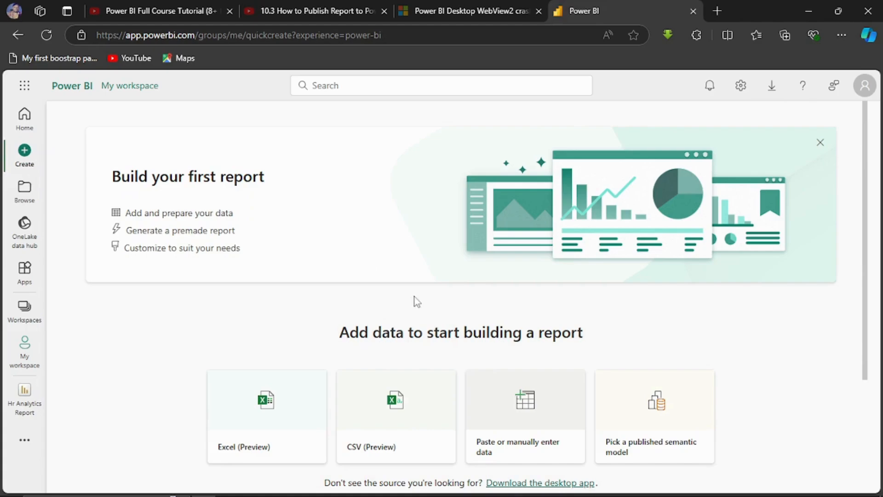
Check the Recent items under Browse, then open My workspace holding the Hr Analytics Report
mouse_move(581, 493)
click(24, 193)
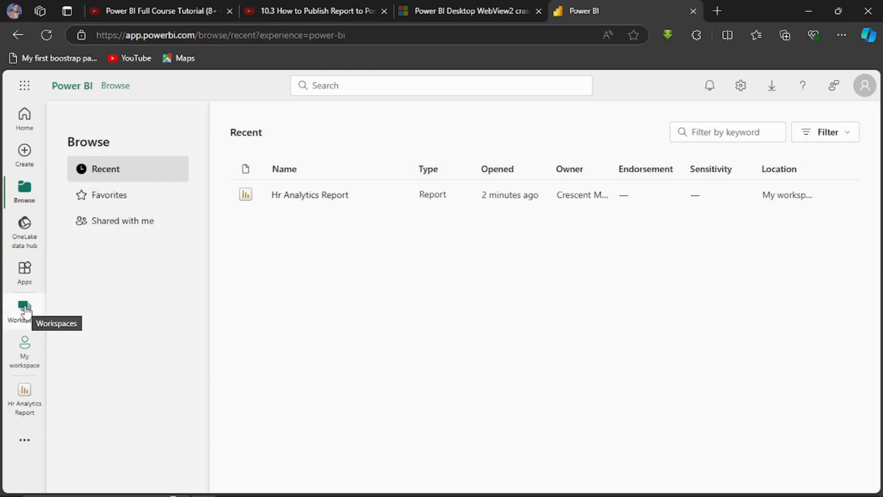
click(28, 361)
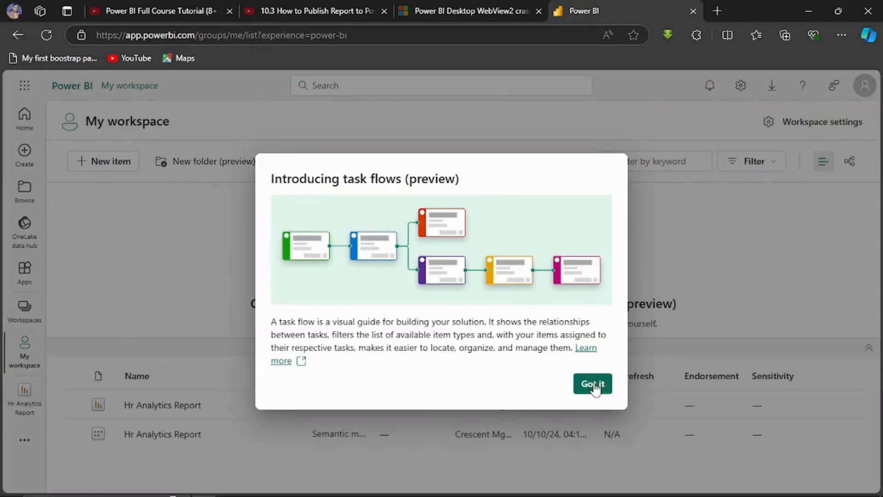
Dismiss the 'Introducing task flows' dialog and the 'Show or hide the task flow' callout
click(592, 383)
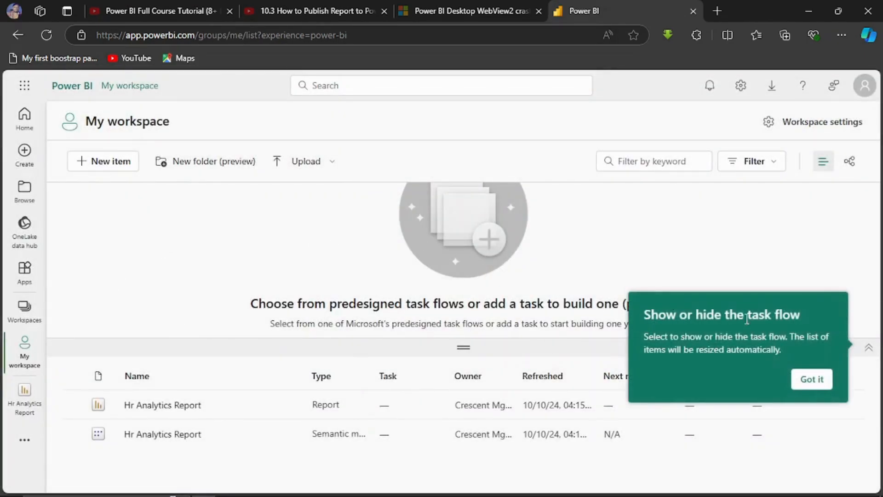
click(812, 379)
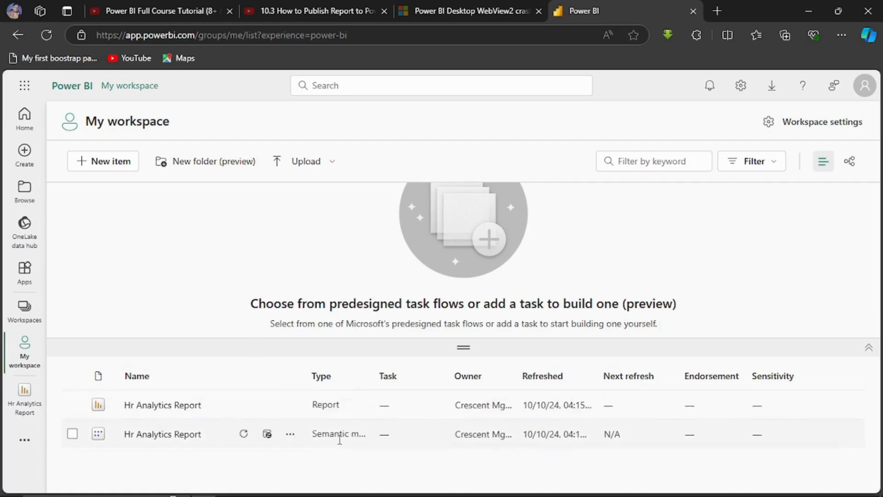
mouse_move(538, 494)
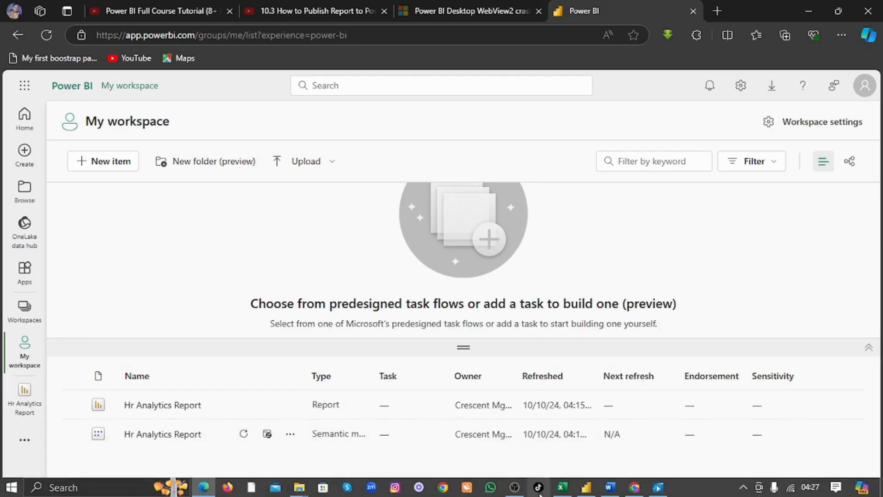
mouse_move(589, 493)
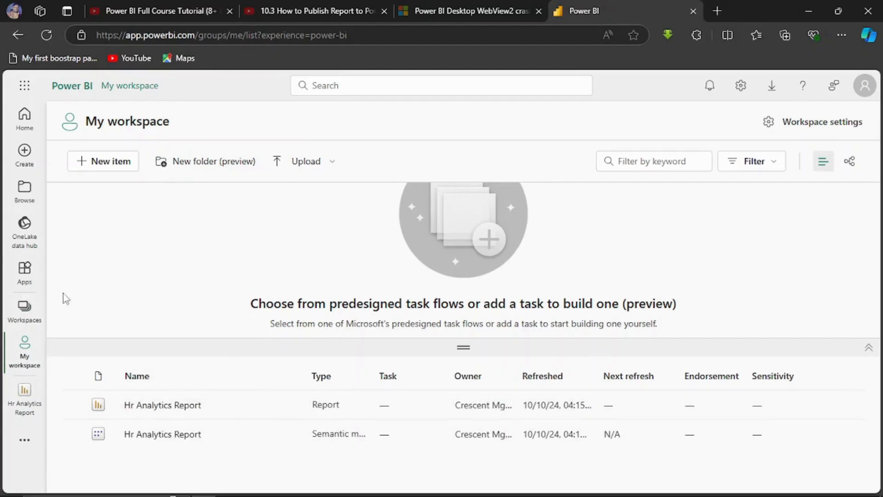
Open the Workspaces flyout, showing My workspace as the only workspace
click(19, 314)
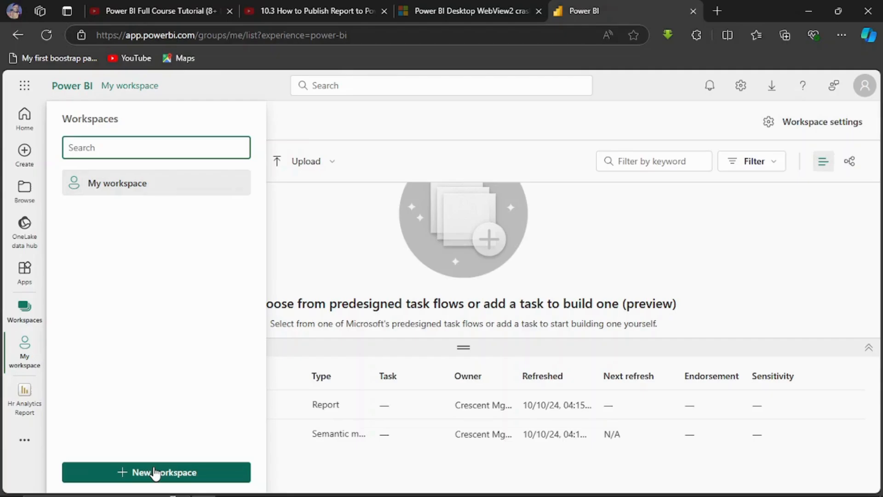
Browse File Explorer from Videos to This PC > Desktop, then return to the browser
mouse_move(299, 493)
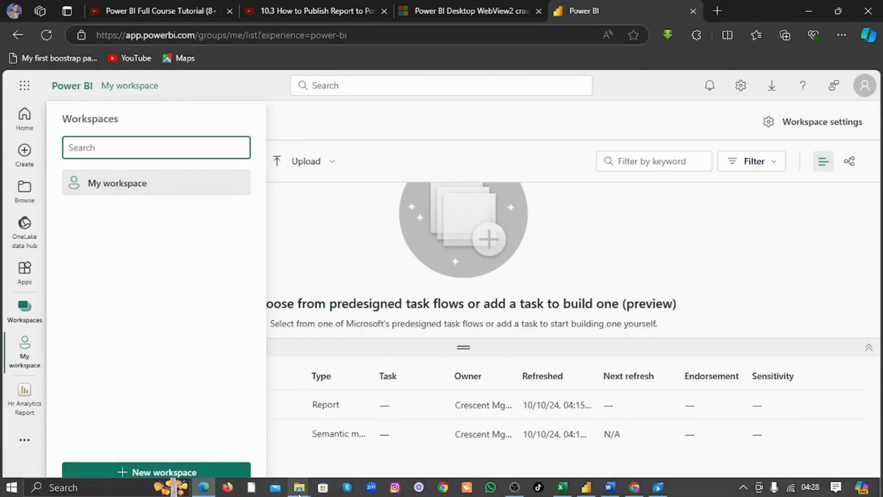
click(343, 435)
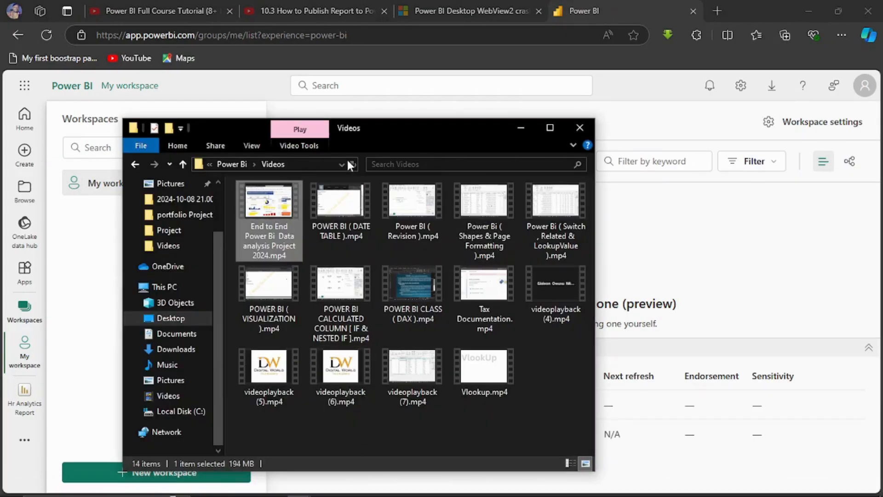
scroll(172, 216, up, 2)
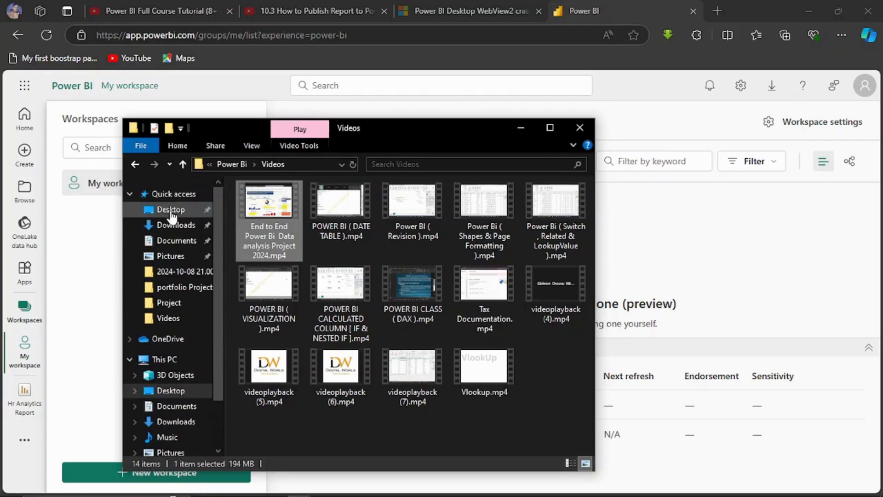
click(180, 391)
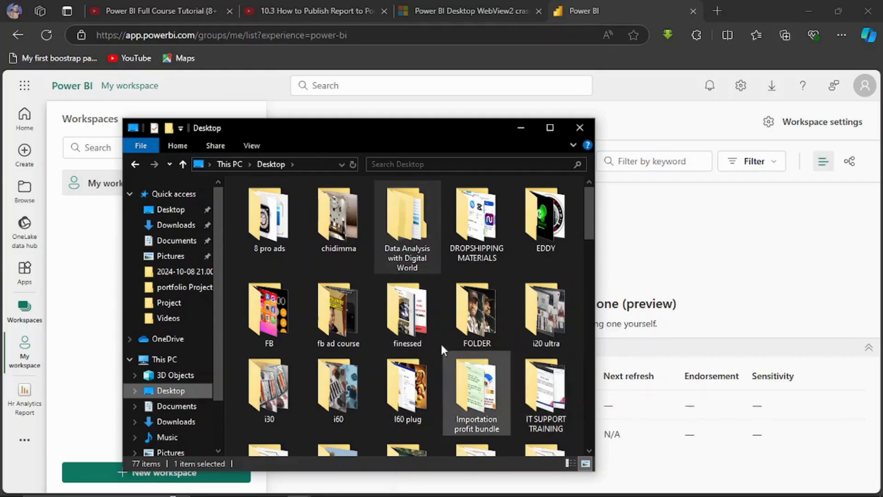
click(612, 394)
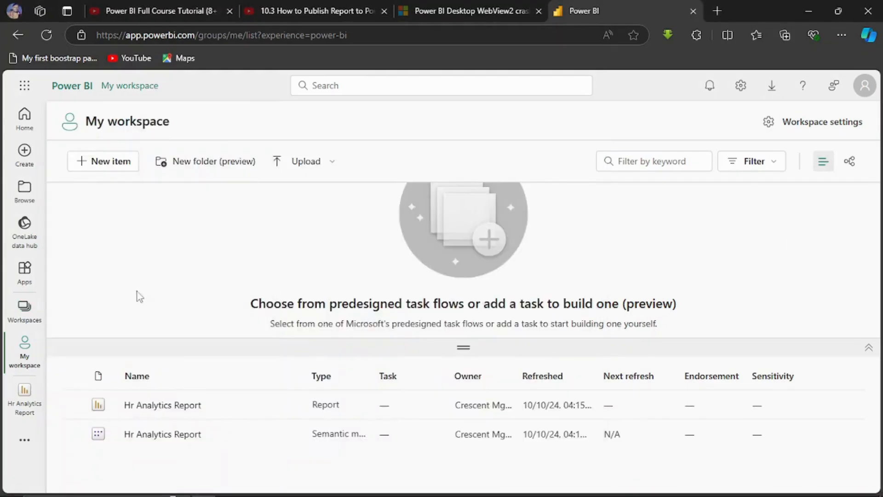
Open and close the Workspaces list twice, then go to the Power BI Home page
click(26, 310)
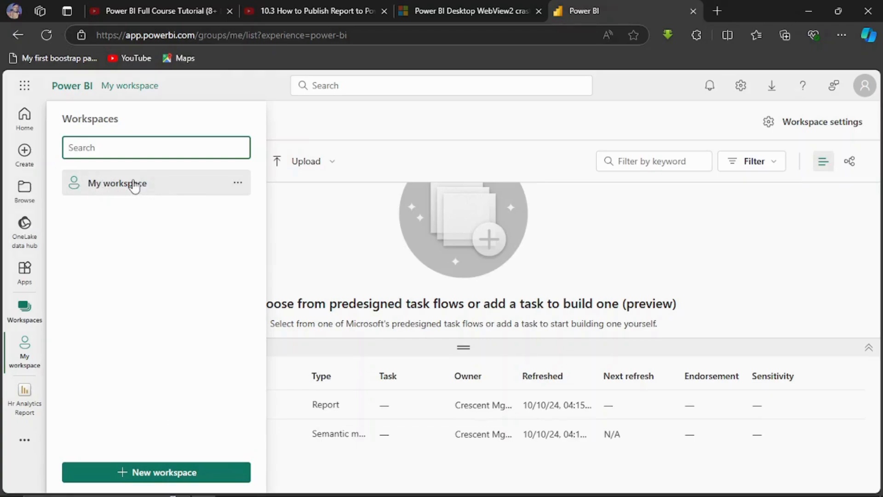
click(304, 223)
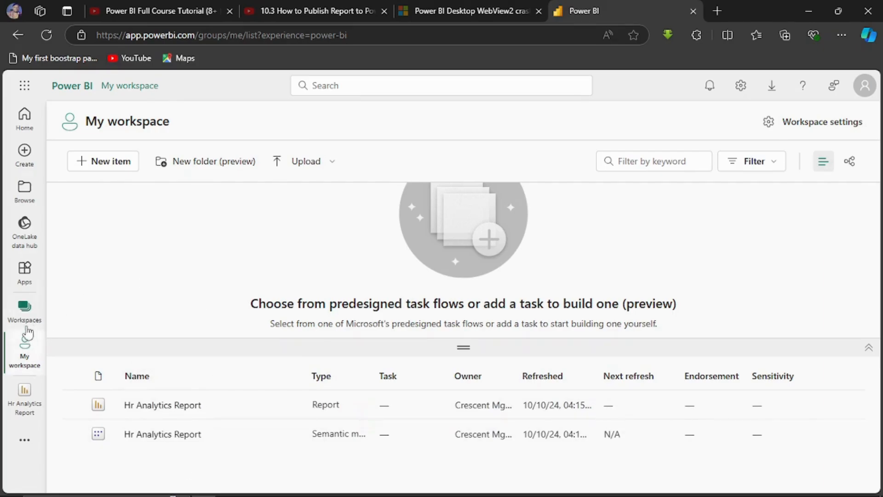
click(24, 317)
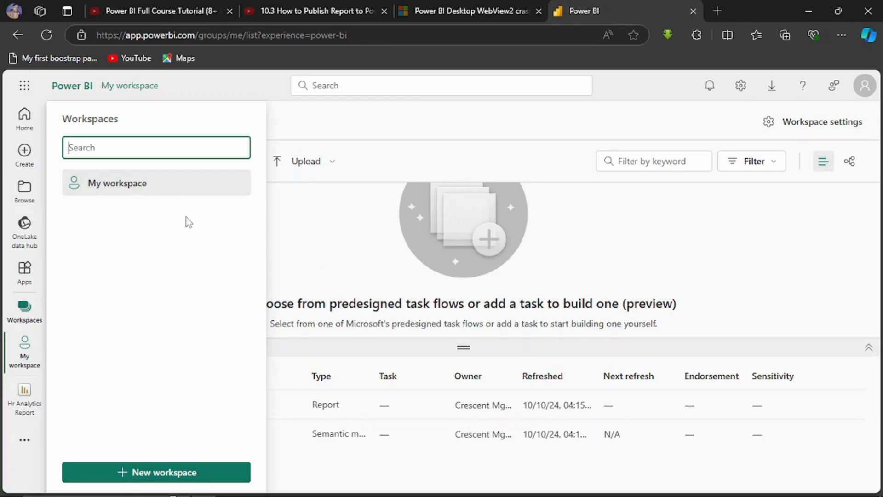
click(342, 233)
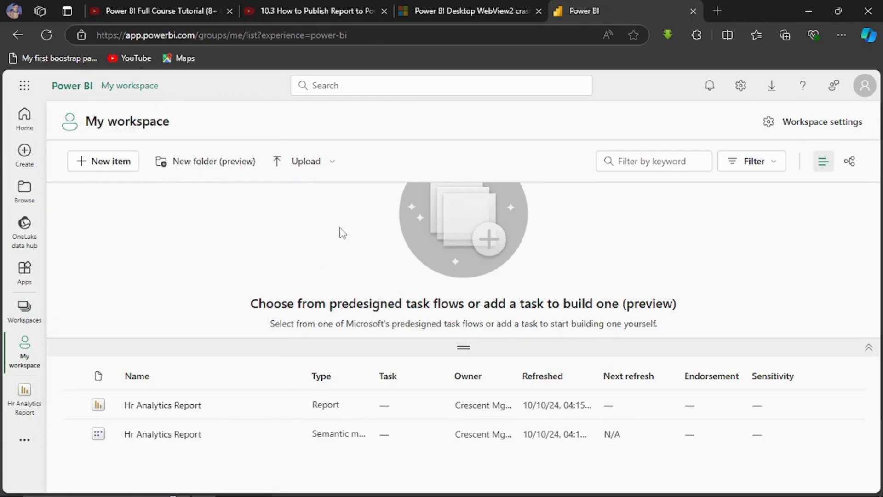
click(24, 117)
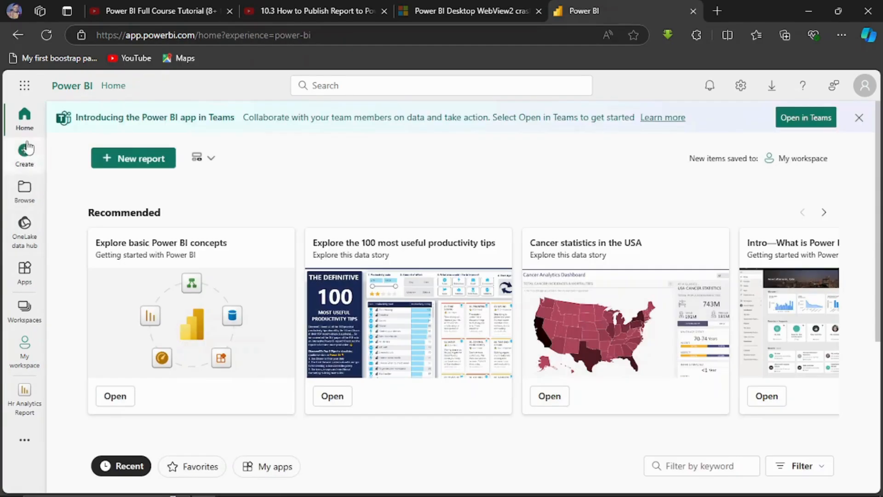
Open the Hr Analytics Report from the Recent list under Browse
click(24, 198)
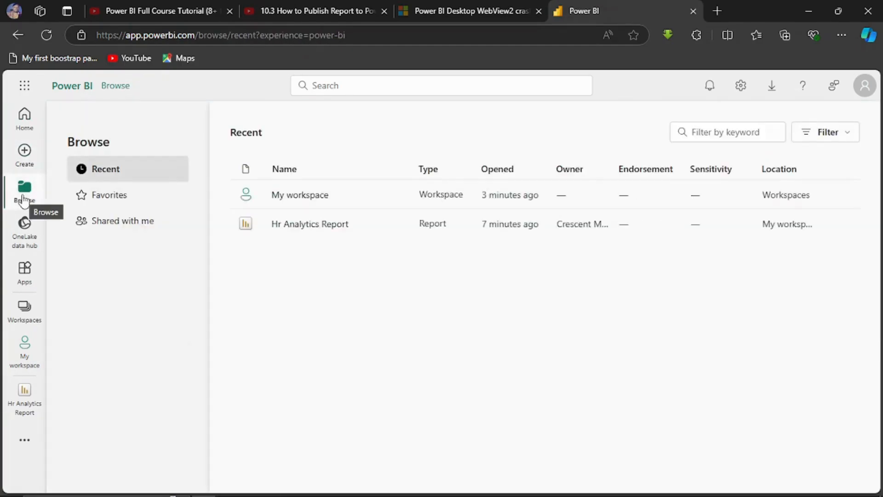
click(324, 229)
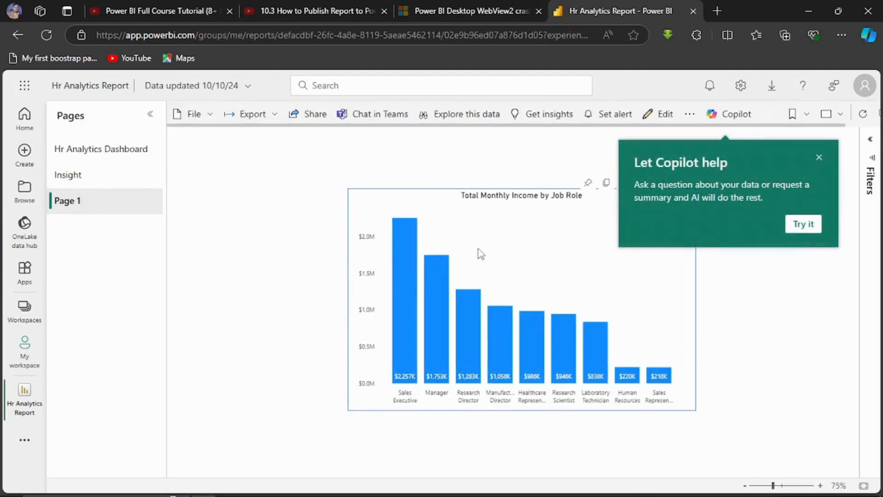
Close the Copilot popup, switch to Hr Analytics Dashboard, and try sharing the report
click(819, 158)
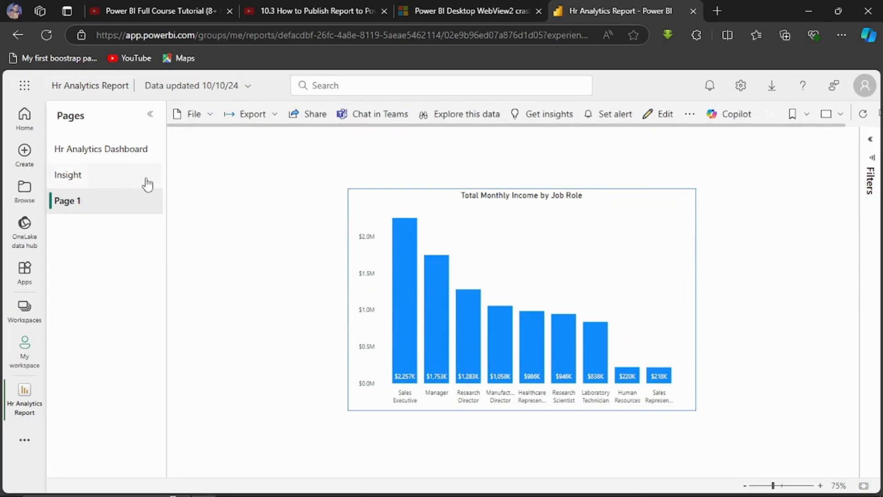
click(101, 159)
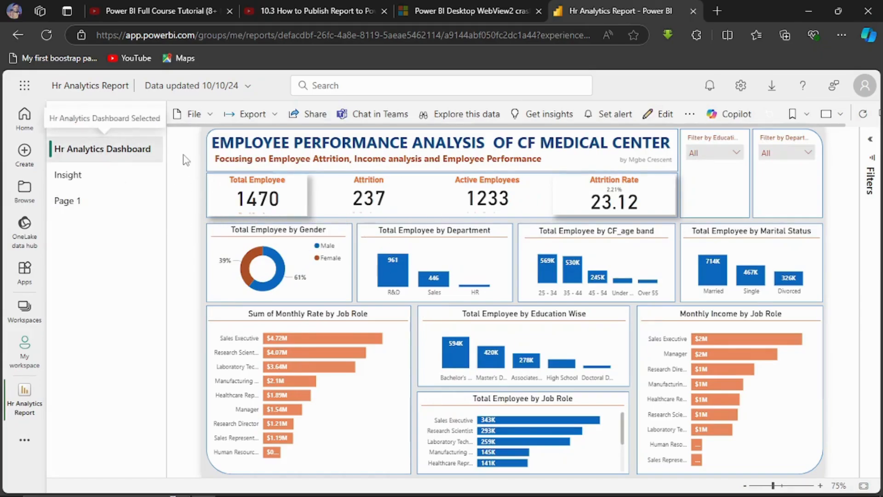
click(302, 121)
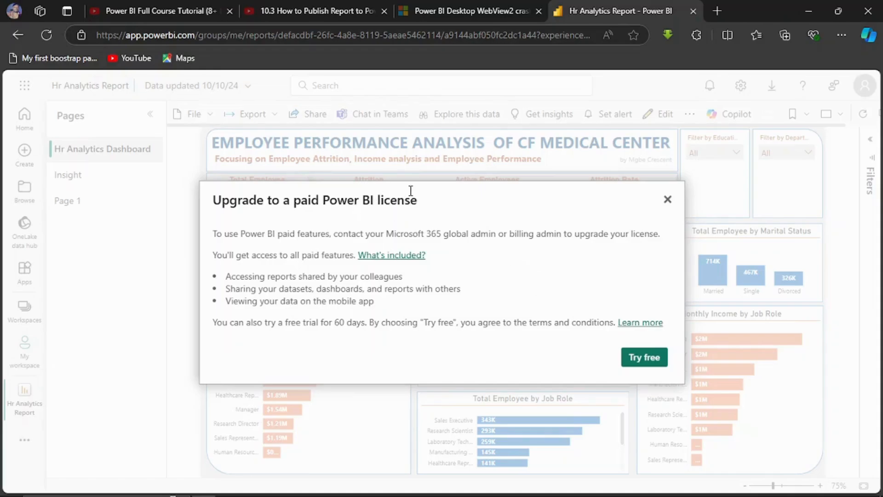
Close the license upgrade prompt, retry Share, and close the prompt again
click(668, 199)
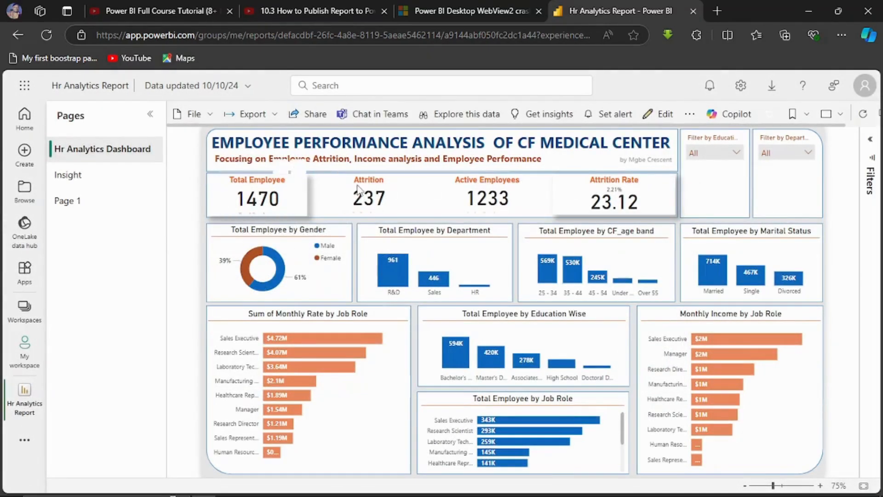
click(308, 115)
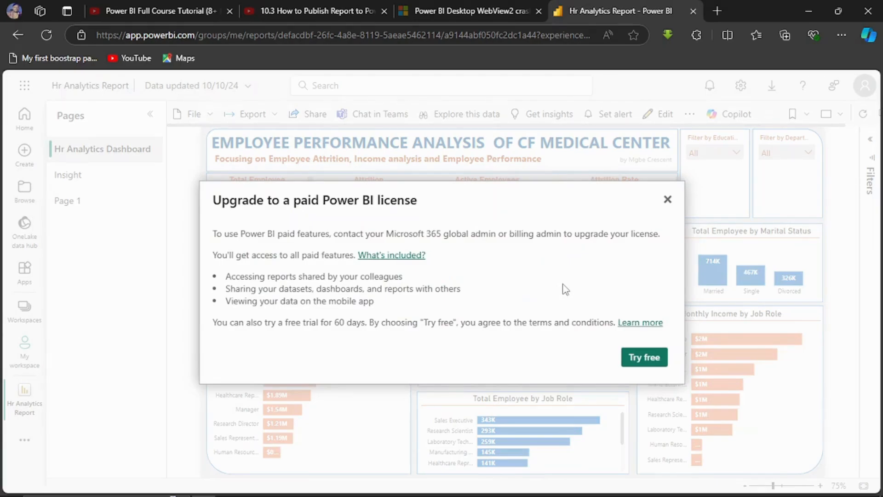
click(668, 200)
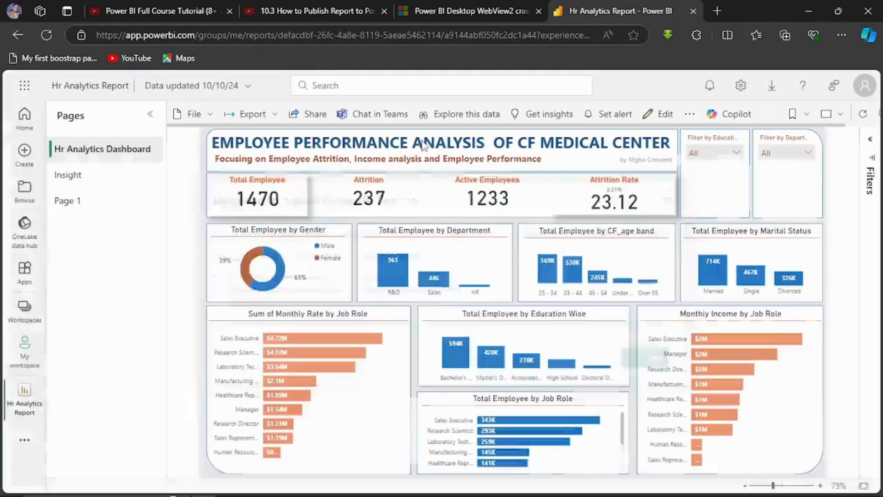
Open the report's File menu and view the Embed report submenu options
click(196, 116)
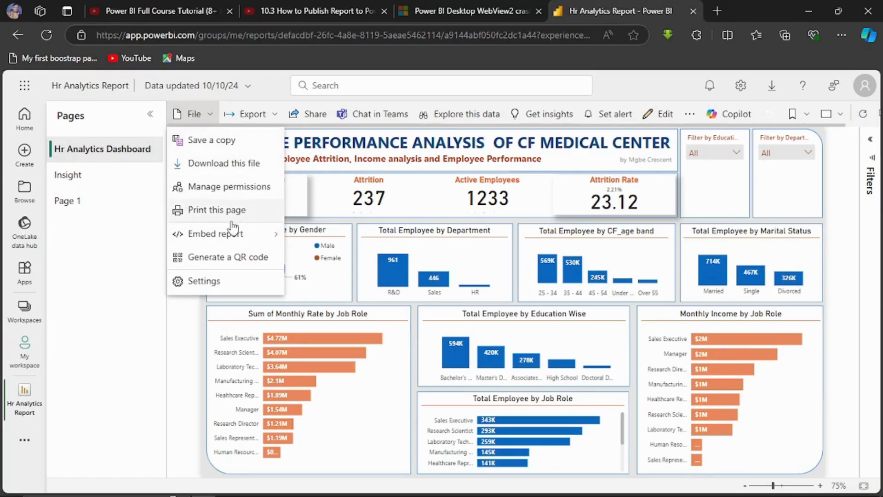
mouse_move(230, 241)
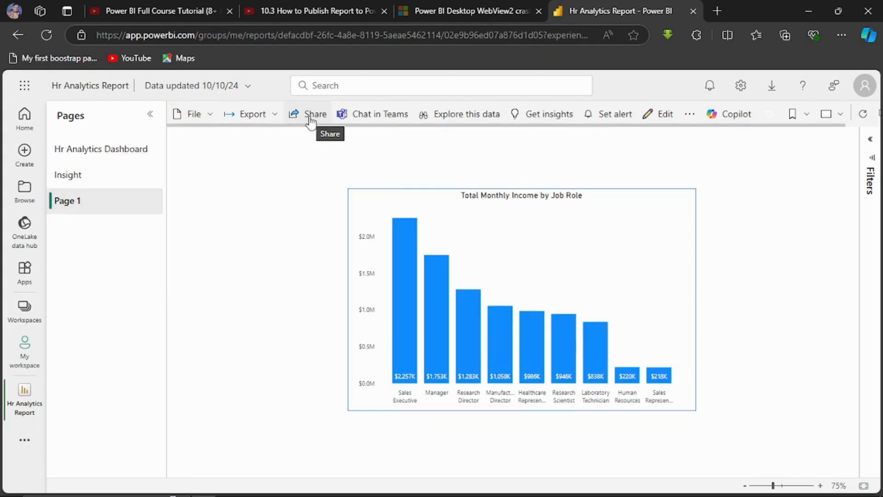
click(310, 118)
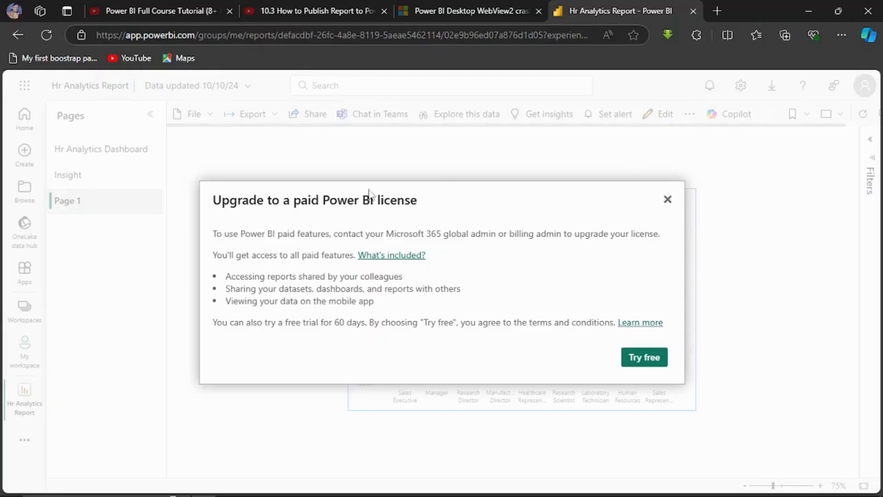
click(668, 202)
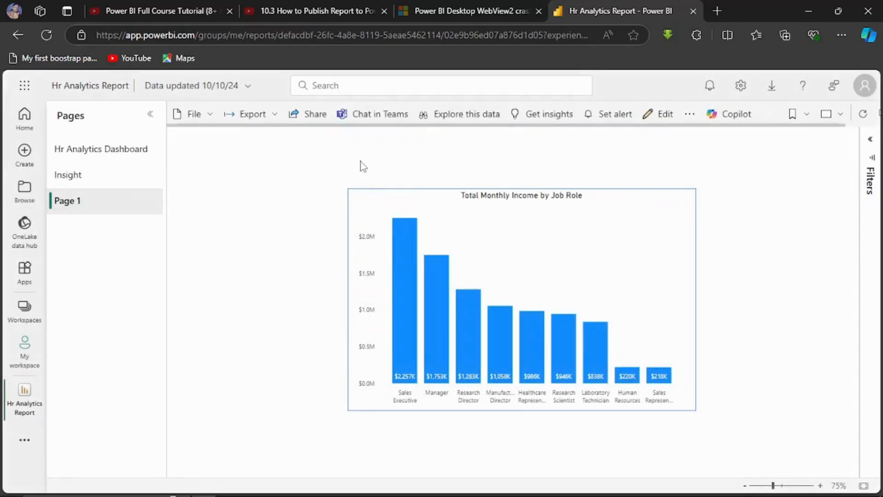
click(206, 116)
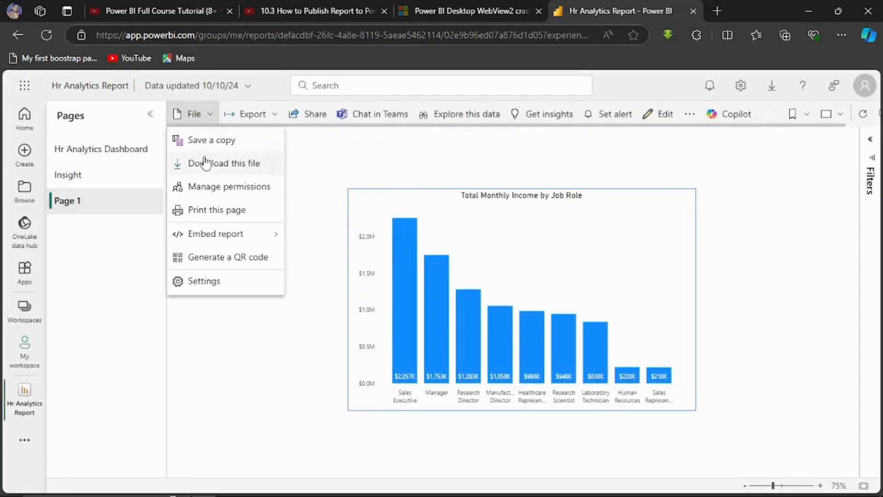
mouse_move(213, 235)
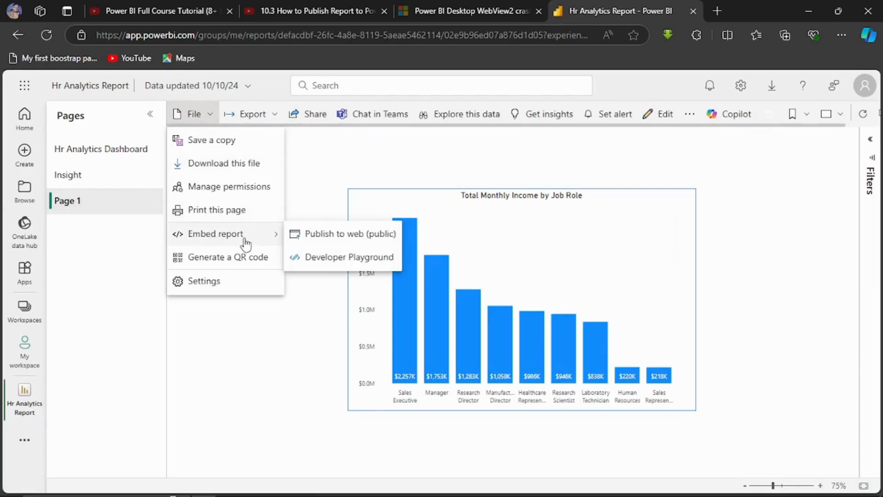
click(360, 239)
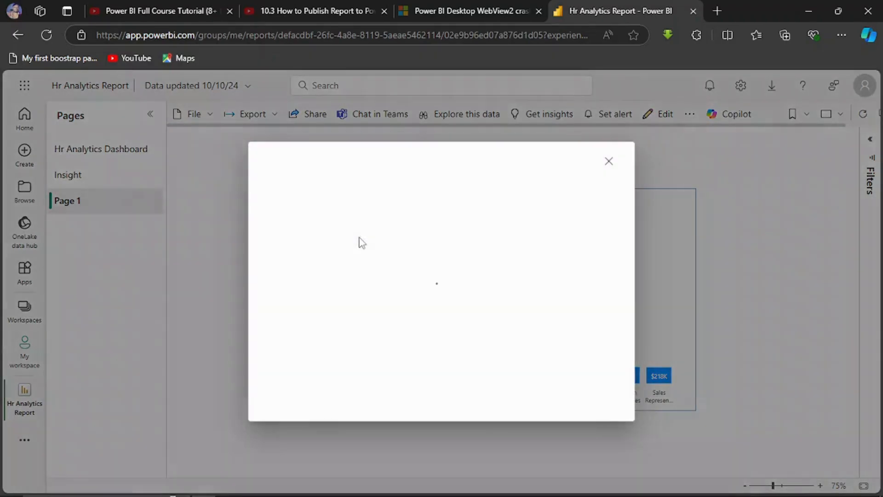
click(651, 321)
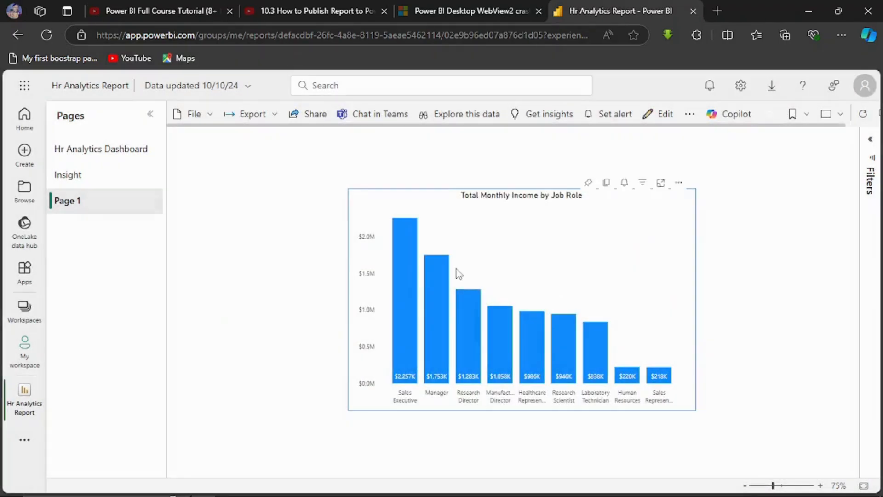
click(208, 114)
mouse_move(276, 234)
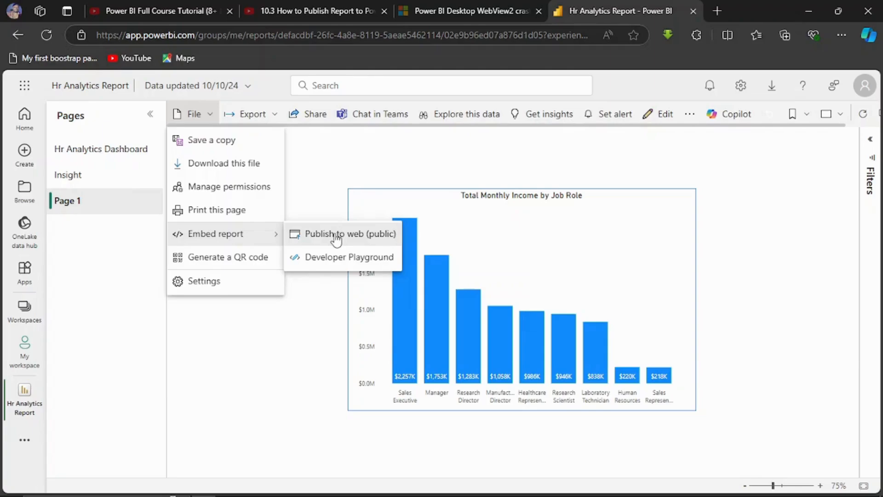
click(295, 162)
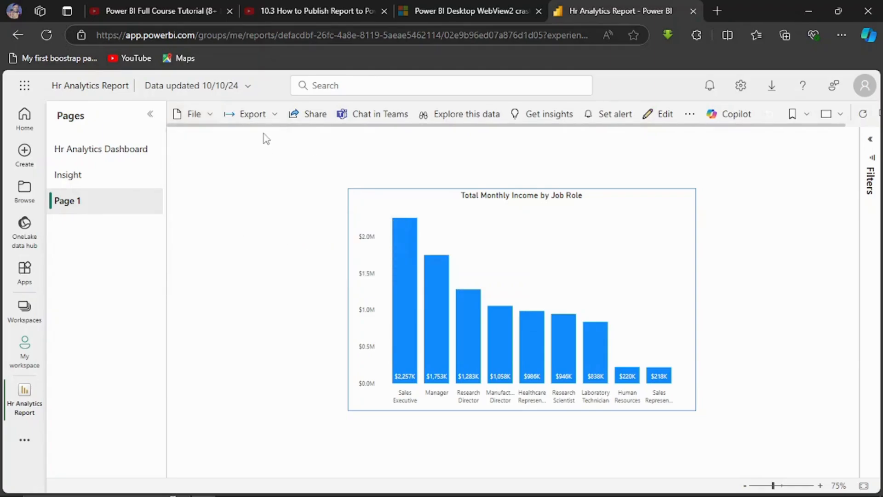
Open the Export dropdown to reveal the Analyze in Excel, PowerPoint and PDF options
click(270, 118)
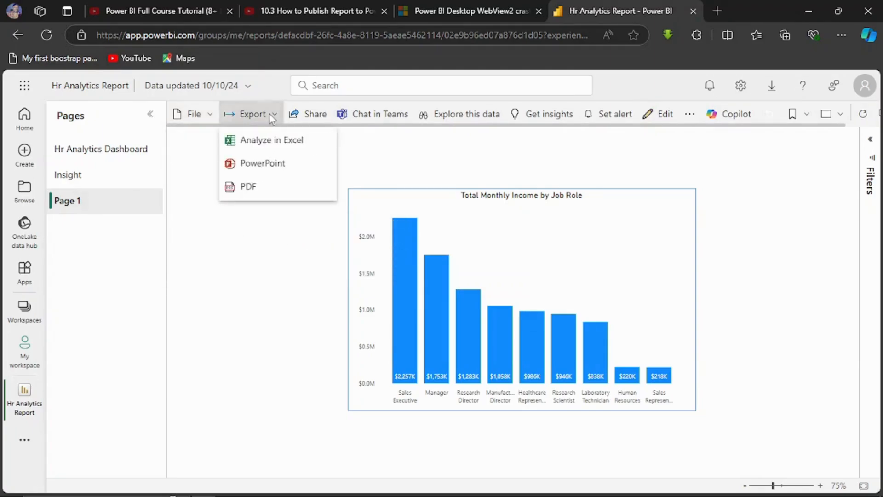